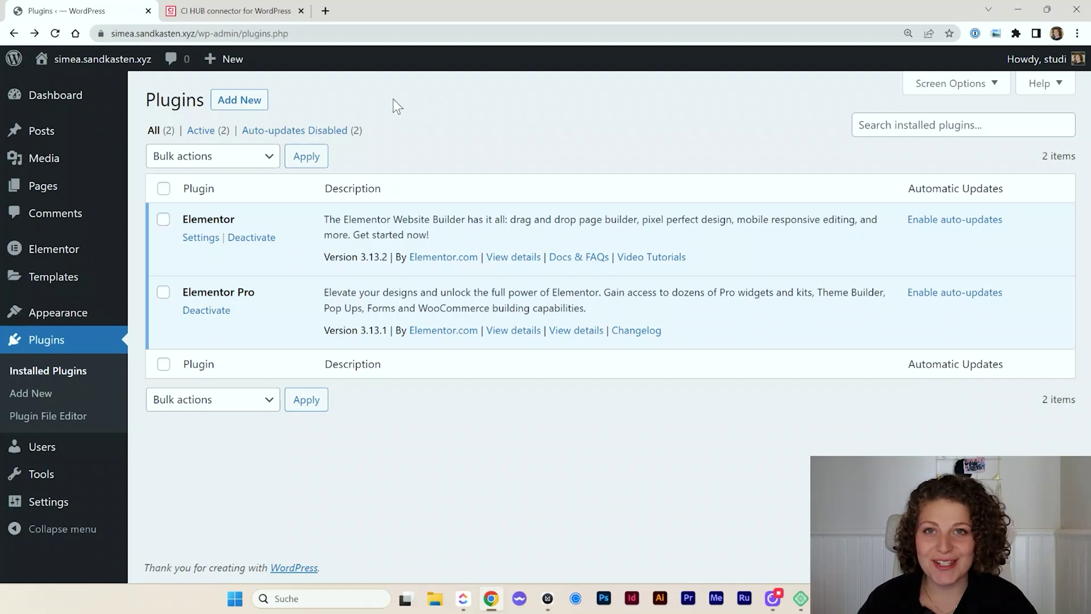
Open the Add Plugins page from the Plugins screen with Add New
click(256, 104)
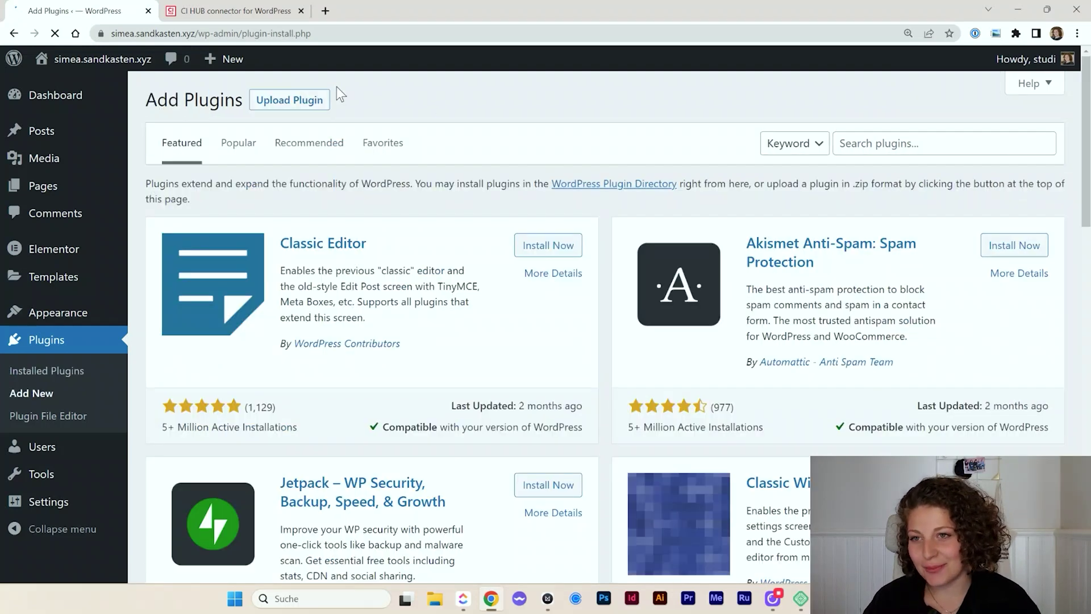
Search plugins for 'ci hub', install and activate CI HUB Connector, then return to the plugins list
click(938, 143)
text(ci)
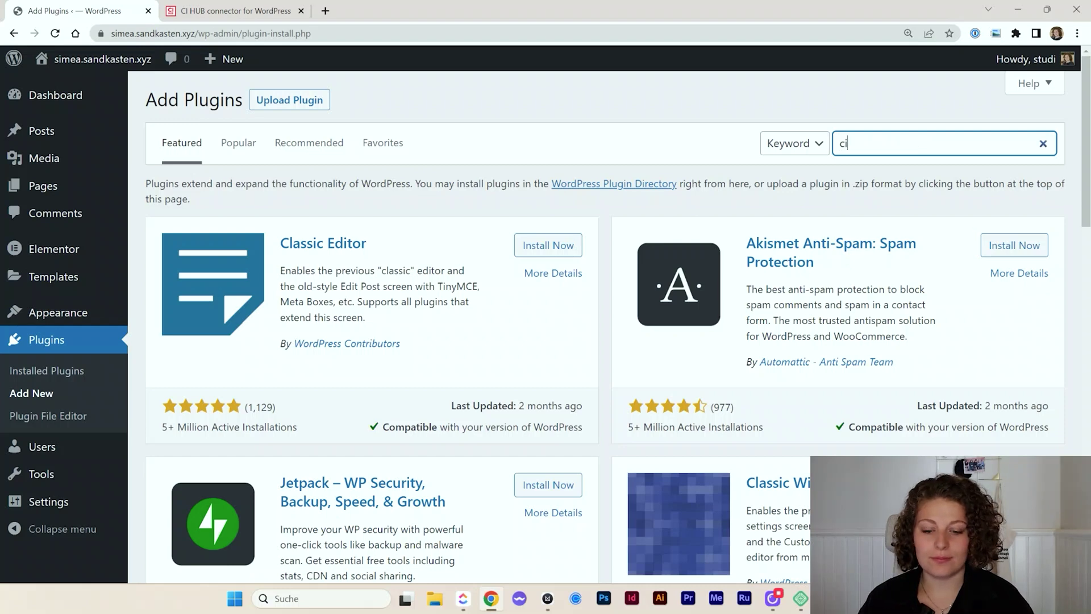
text( hub)
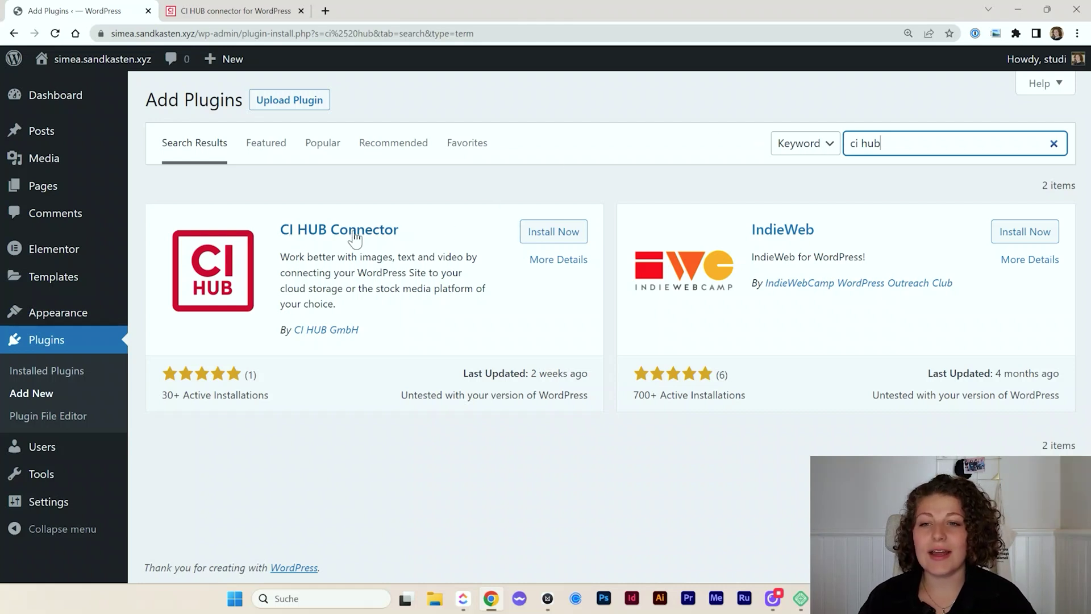
click(551, 238)
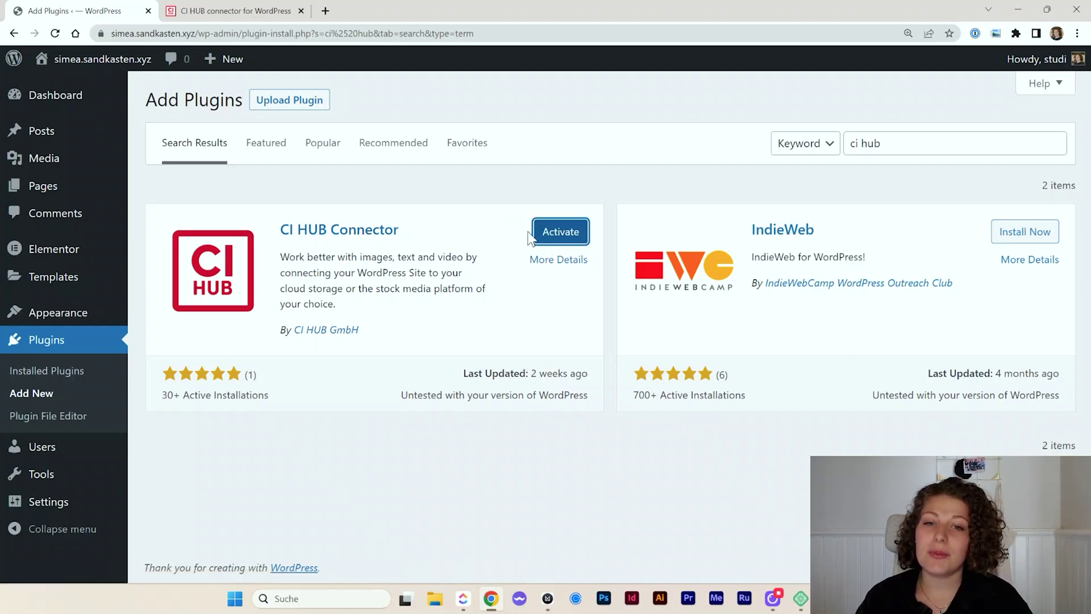
click(539, 238)
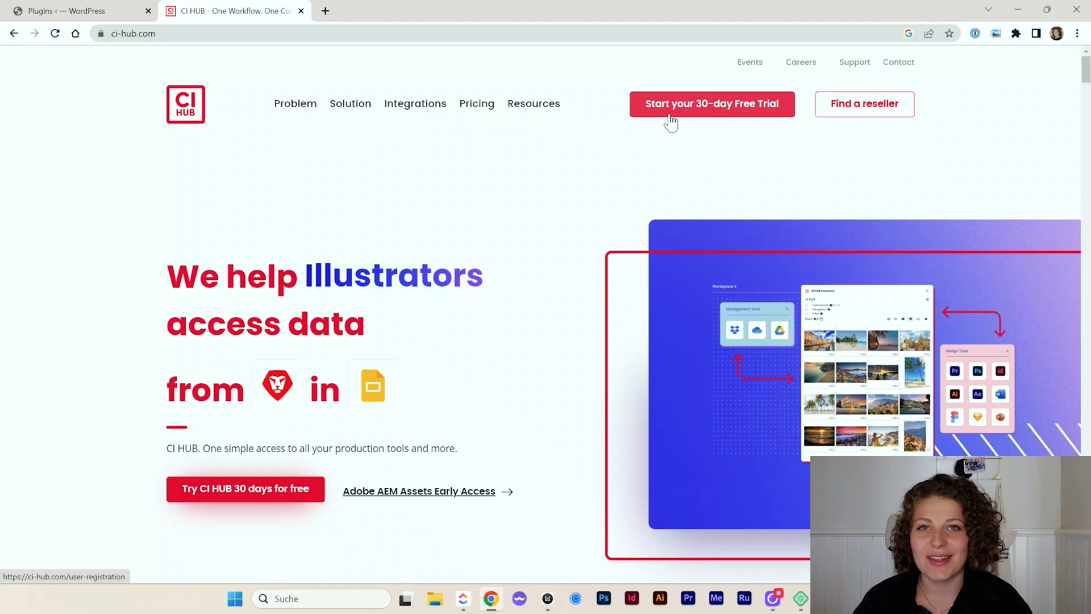
click(81, 11)
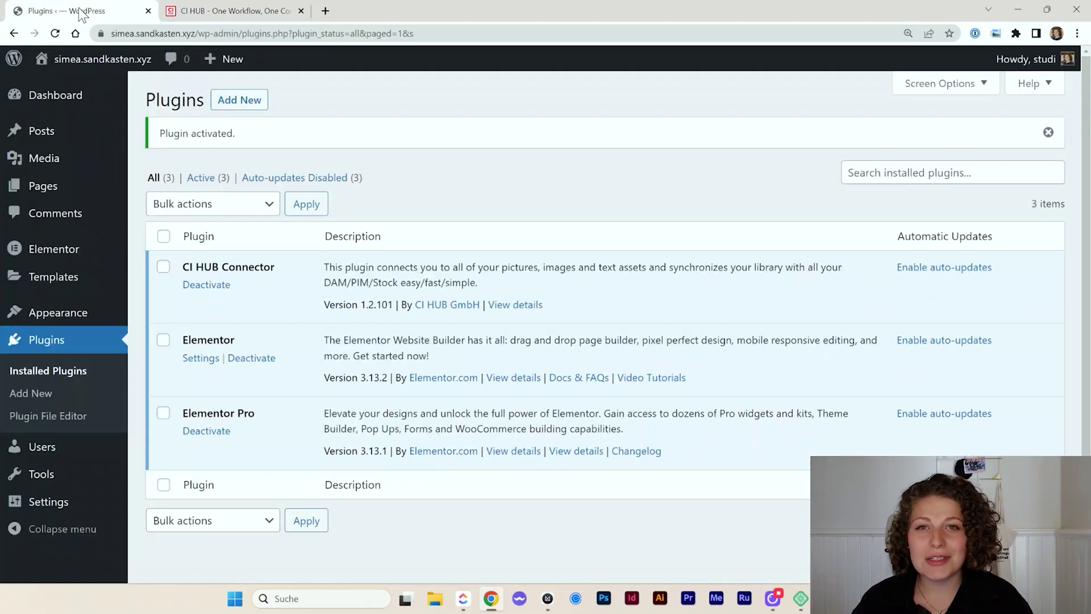
From Media Library's Add New screen, launch the CI HUB upload panel and begin its login
click(60, 158)
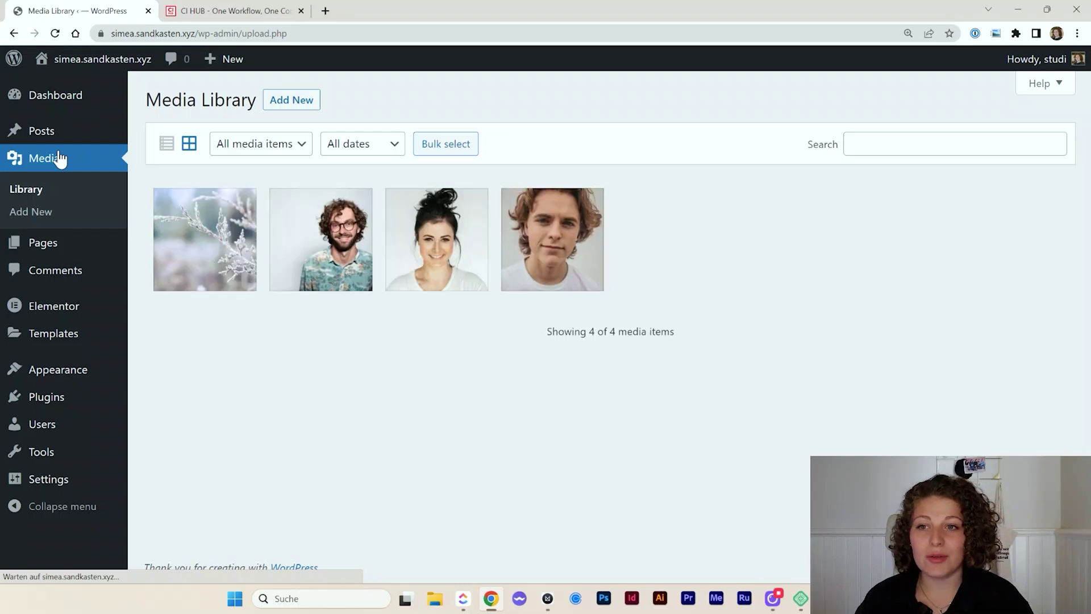
click(296, 101)
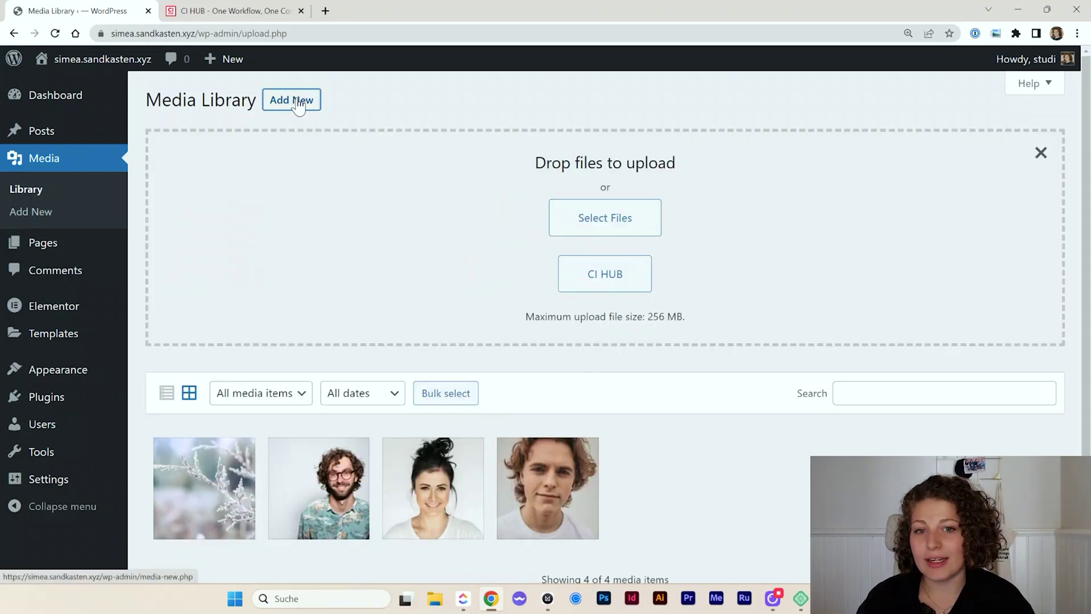
click(591, 284)
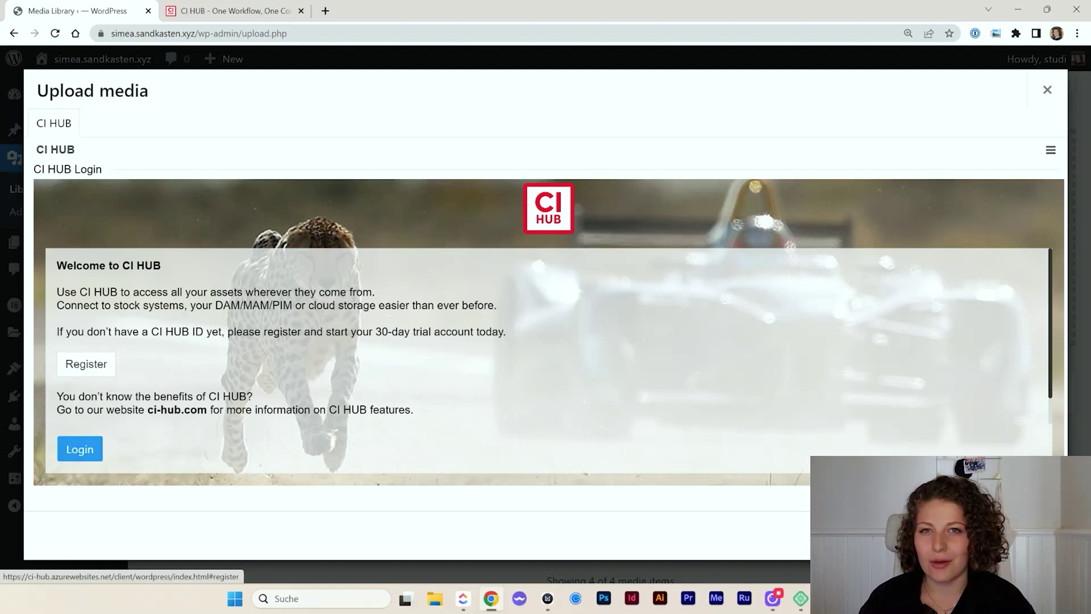
click(77, 450)
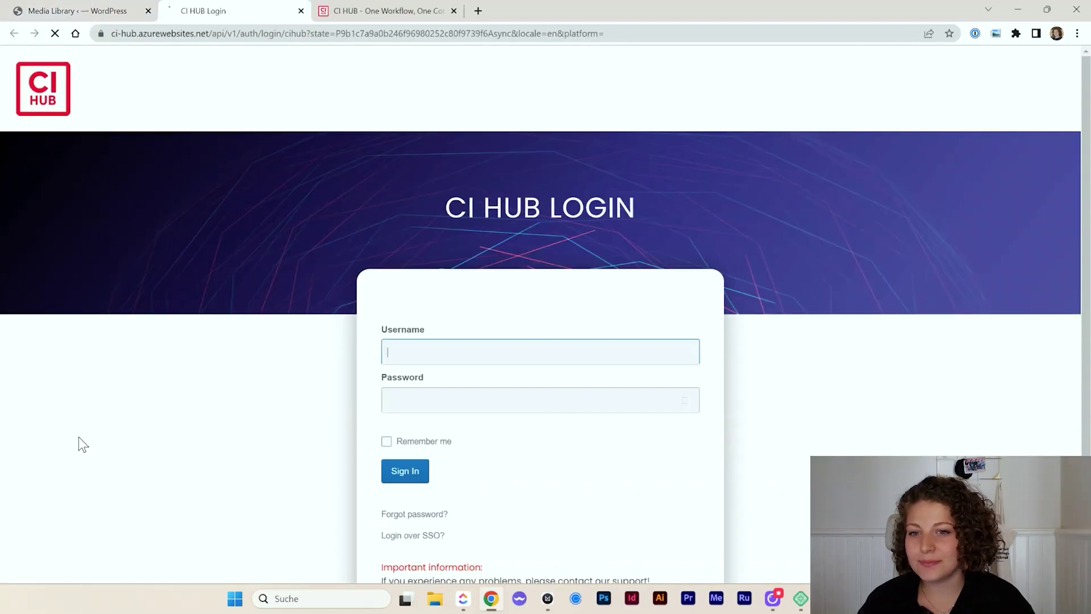
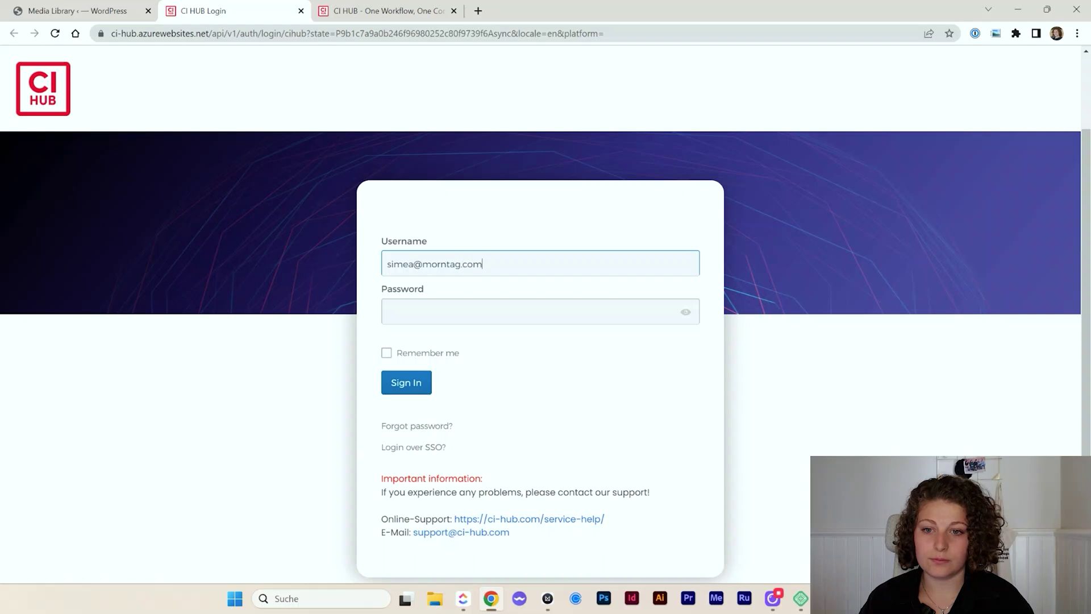
Sign in to CI HUB with the account e-mail and password, with Remember me ticked
key(Tab)
key(ctrl+v)
click(572, 349)
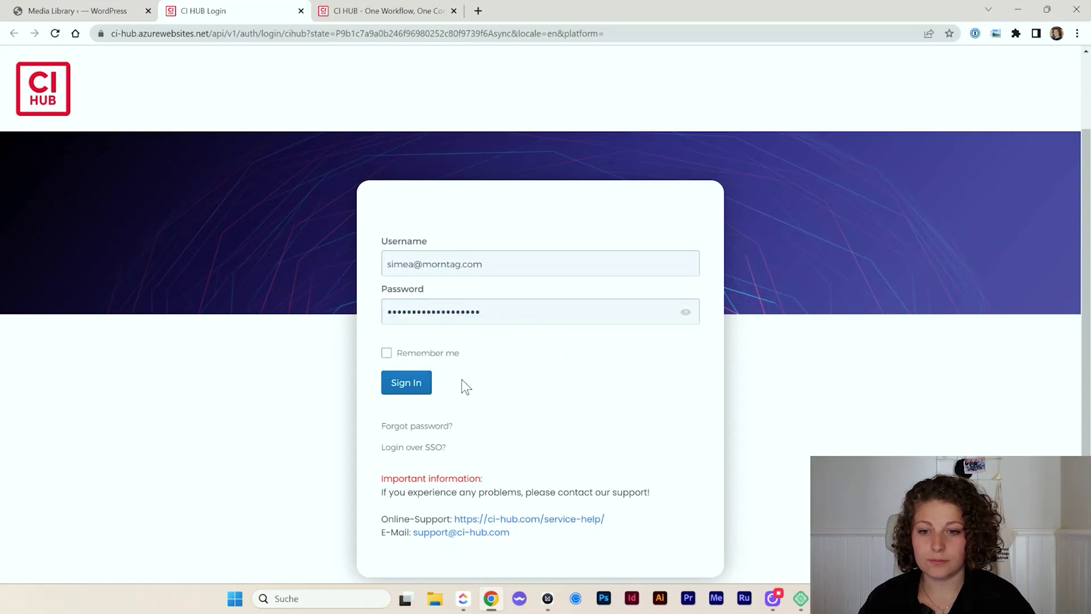
click(386, 353)
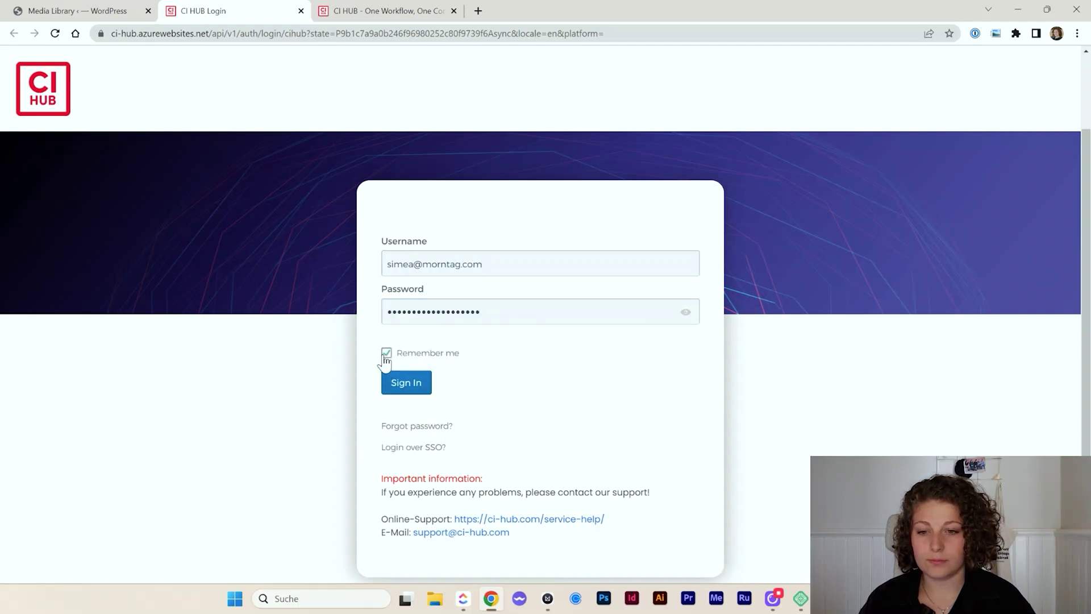
click(410, 383)
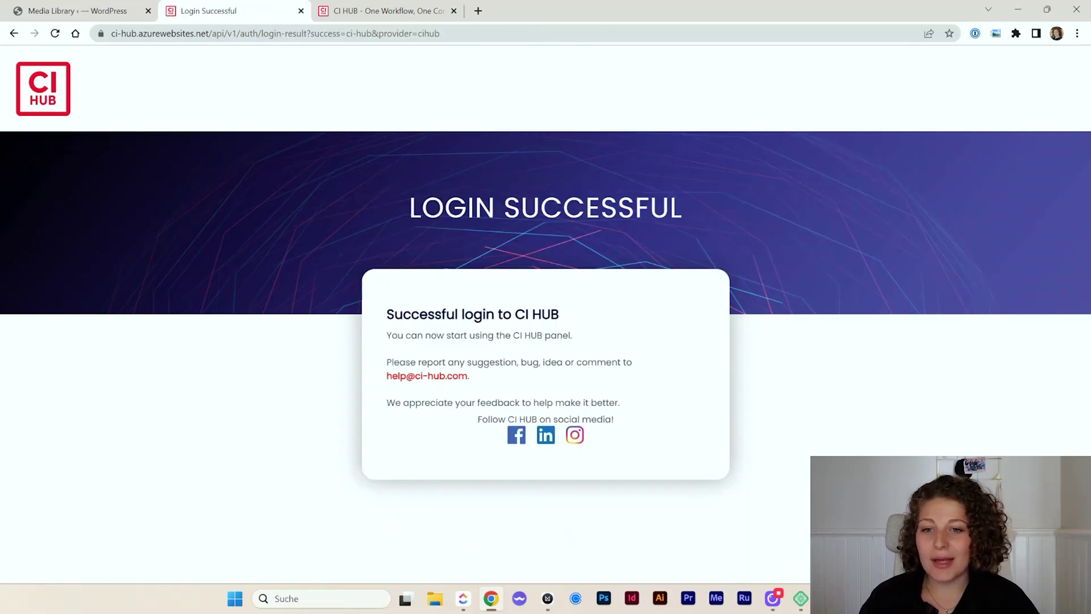
click(301, 11)
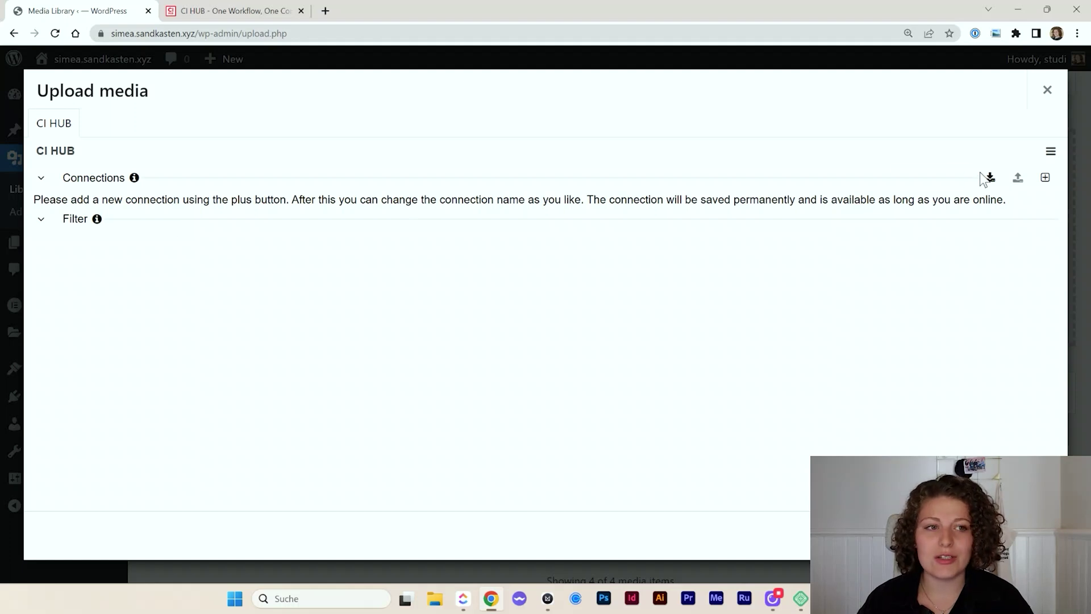
click(1045, 180)
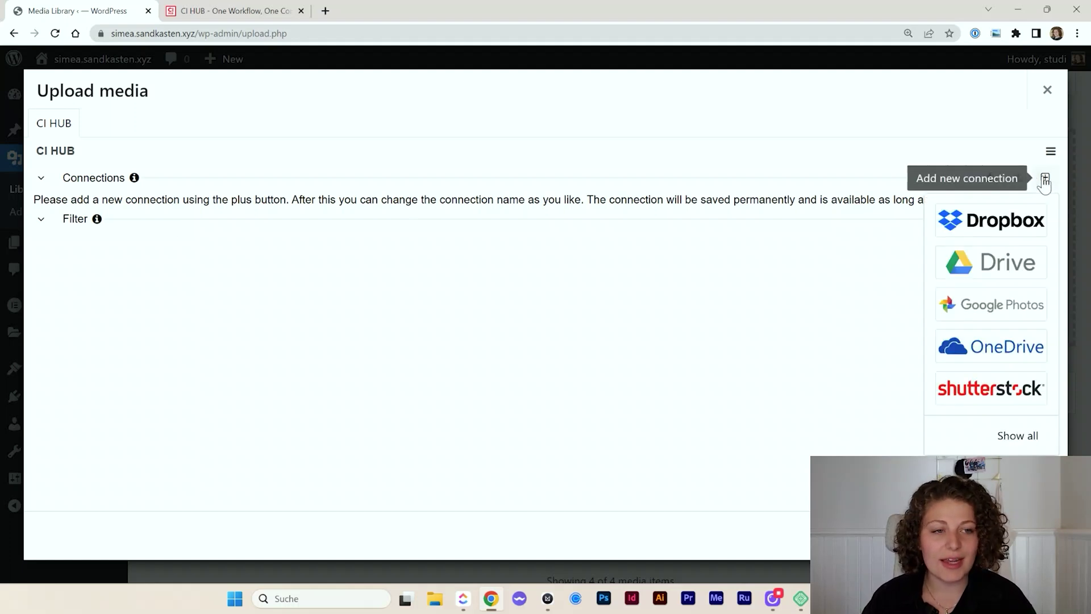
Add a Dropbox connection in CI HUB by signing in to the Dropbox account
click(974, 229)
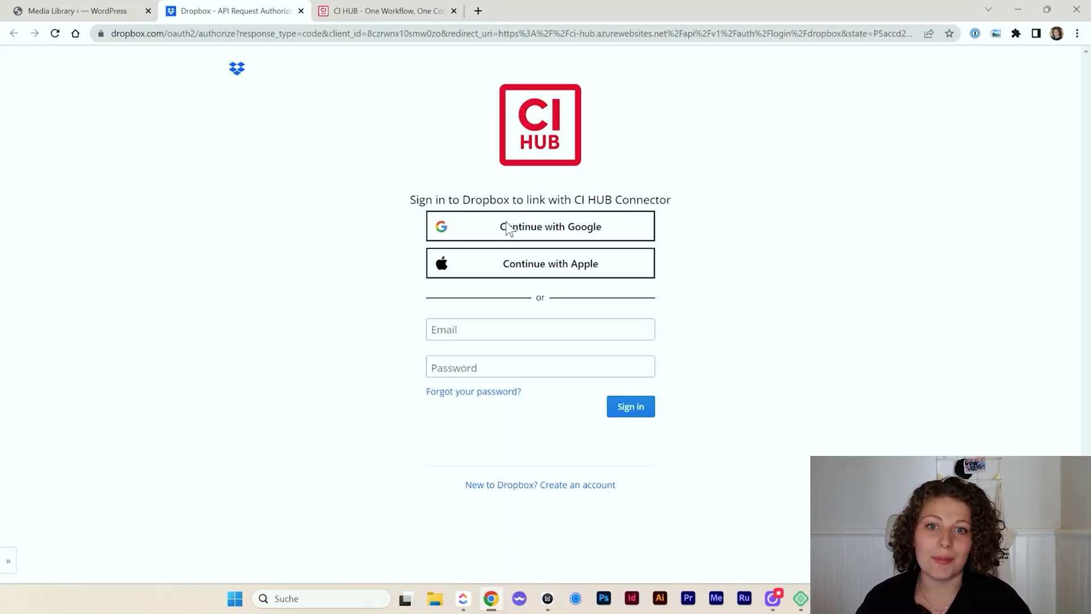
key(ctrl+backslash)
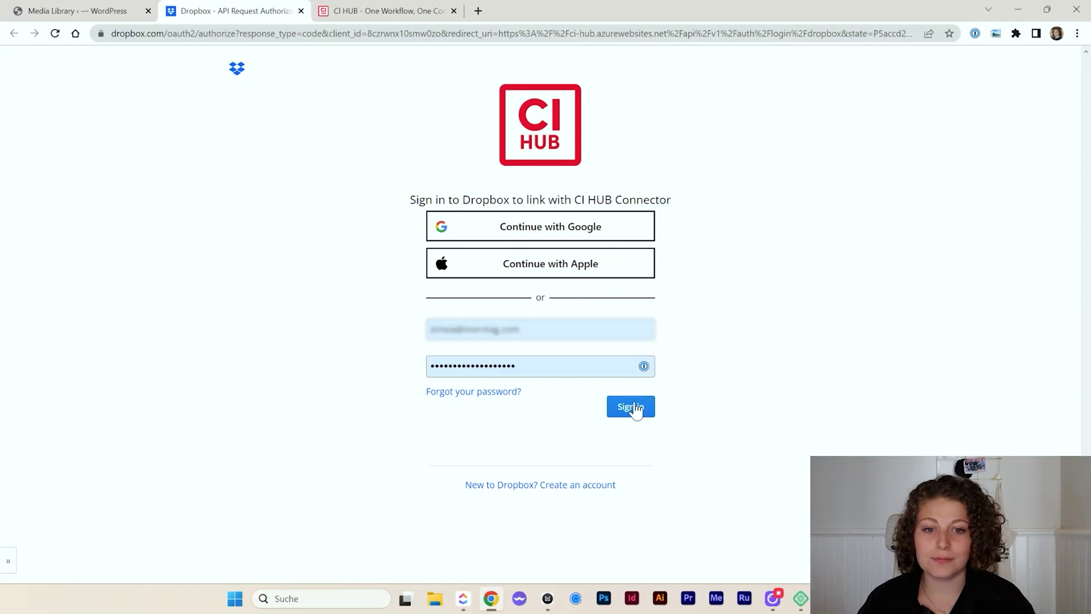
click(634, 408)
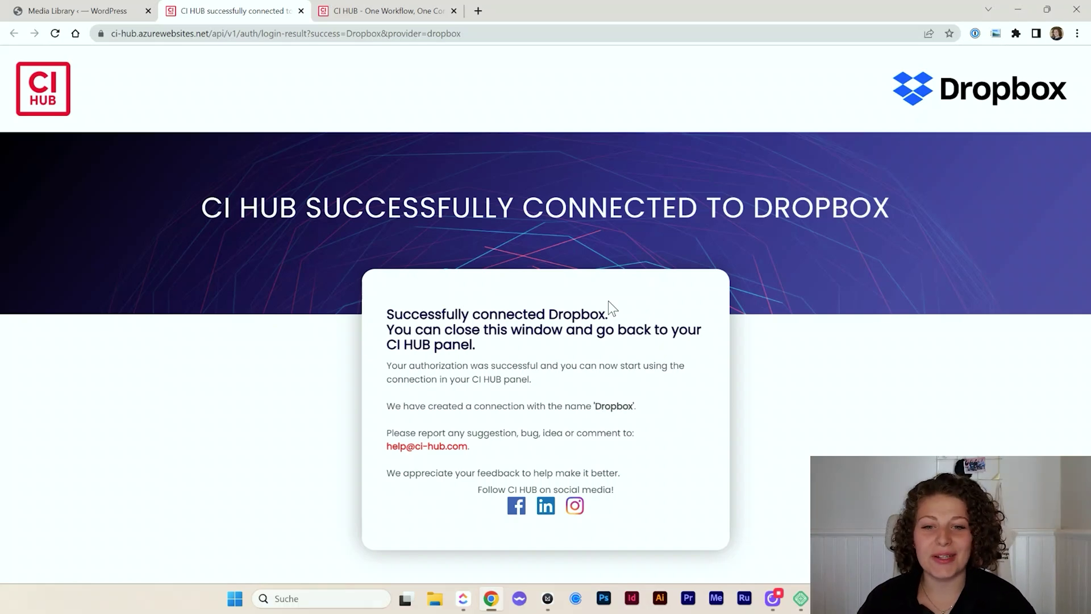
drag(470, 339, 376, 327)
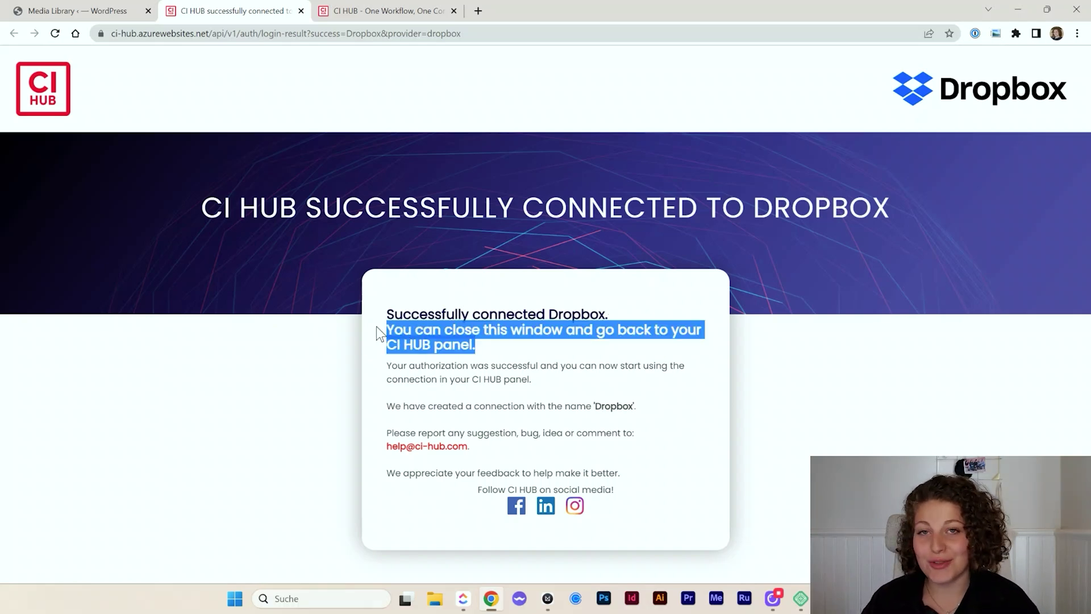
click(301, 11)
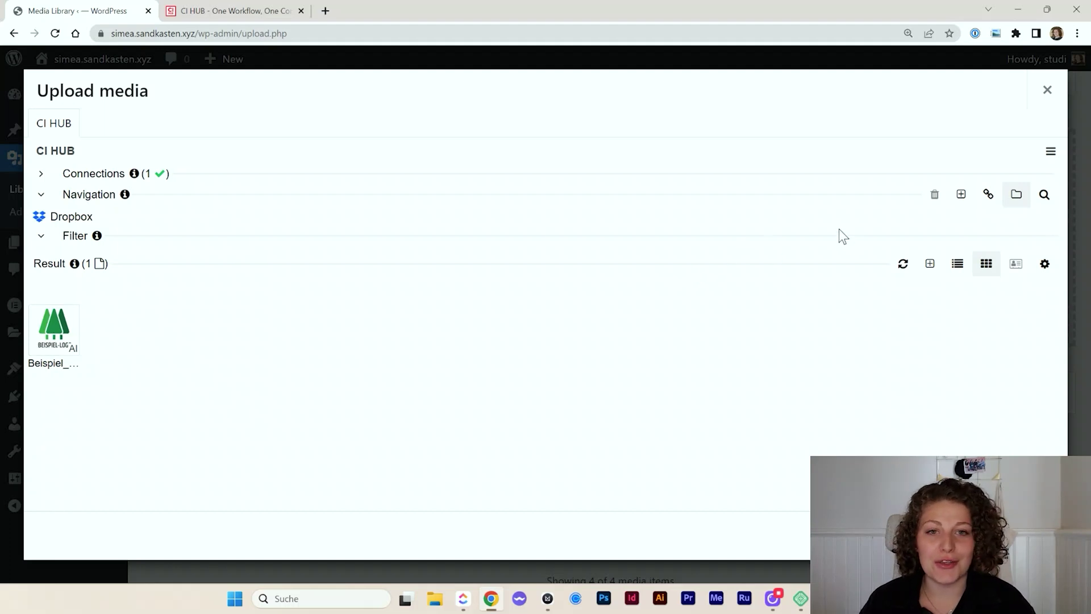
Connect a Google Drive account to CI HUB, granting all requested permissions
click(42, 173)
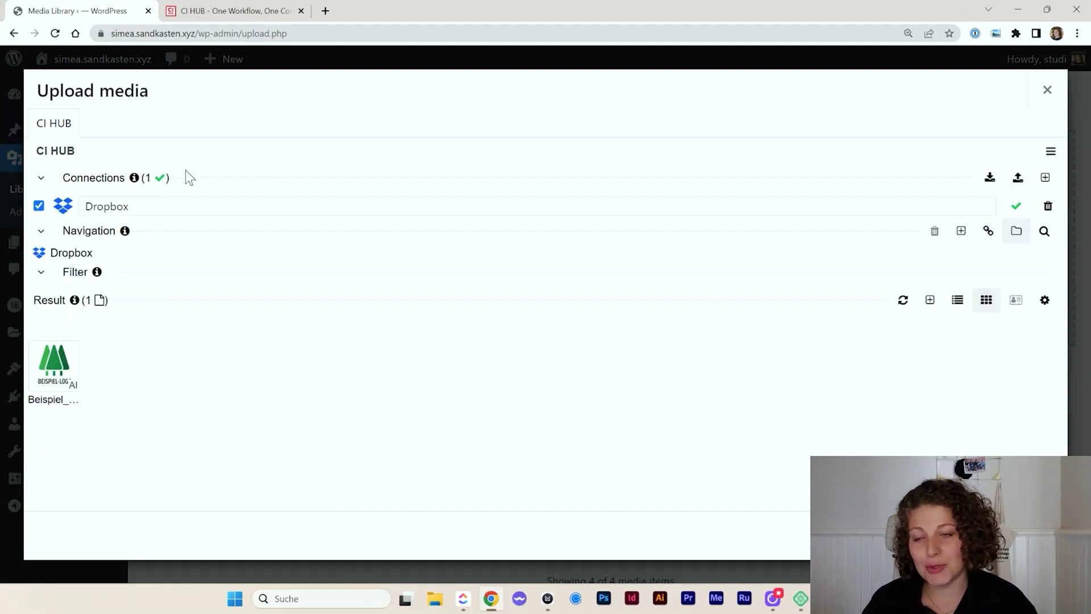
click(1045, 178)
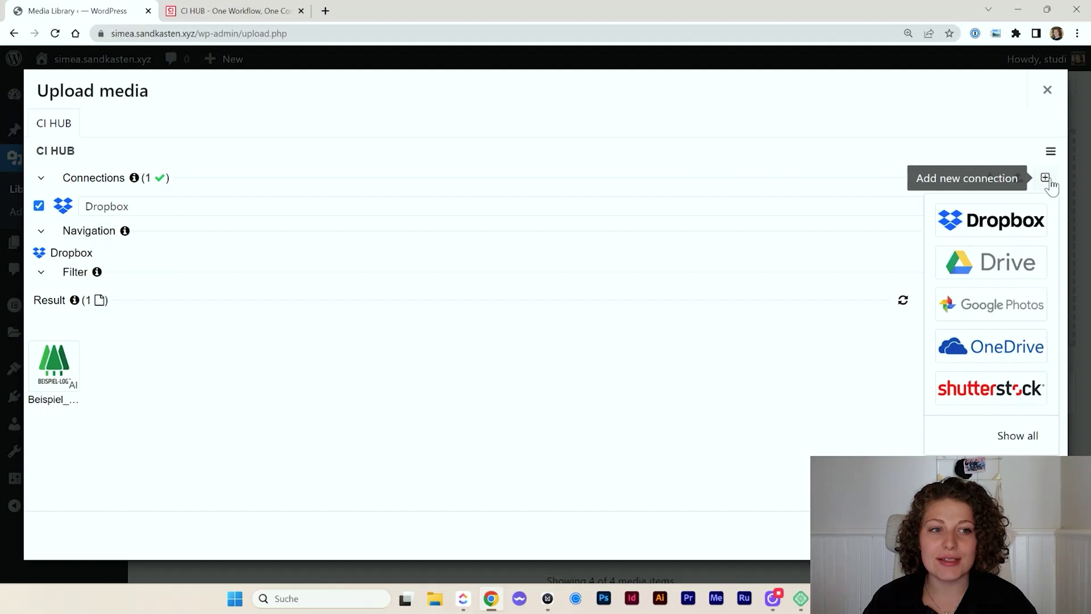
click(1015, 263)
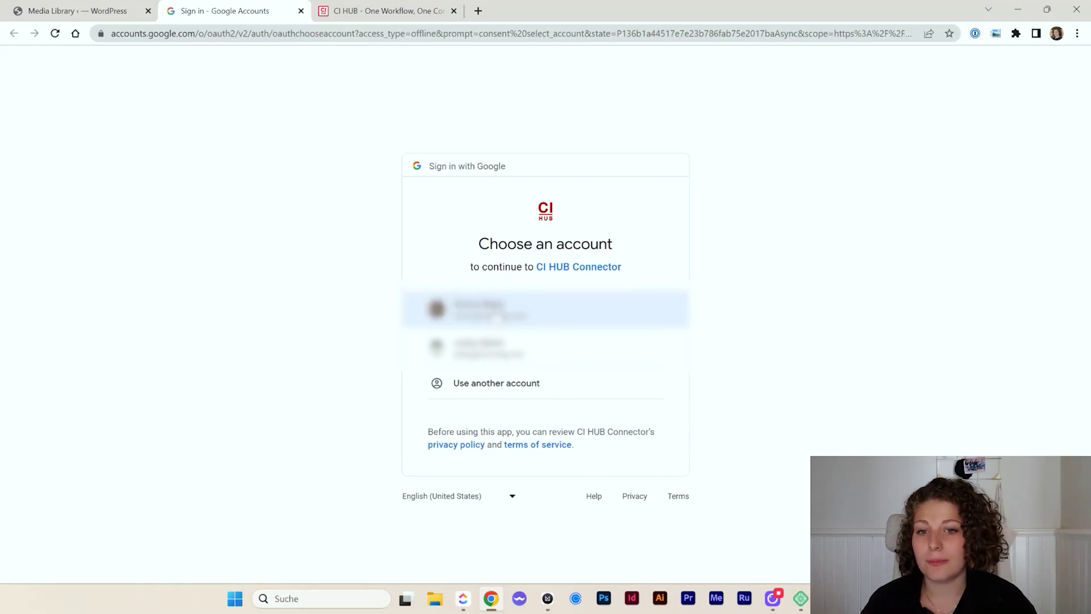
click(496, 317)
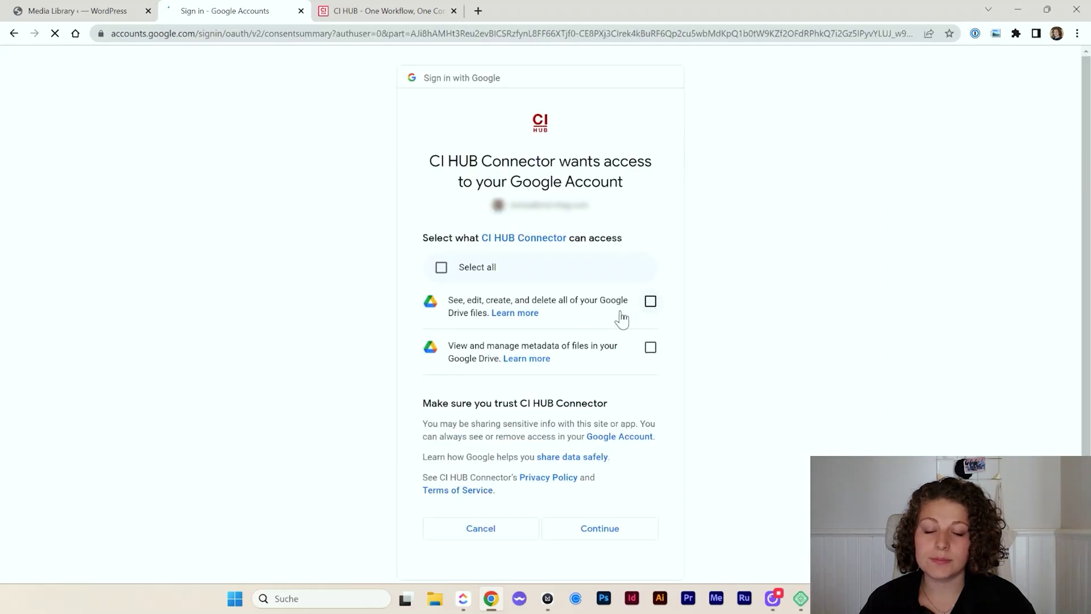
click(440, 267)
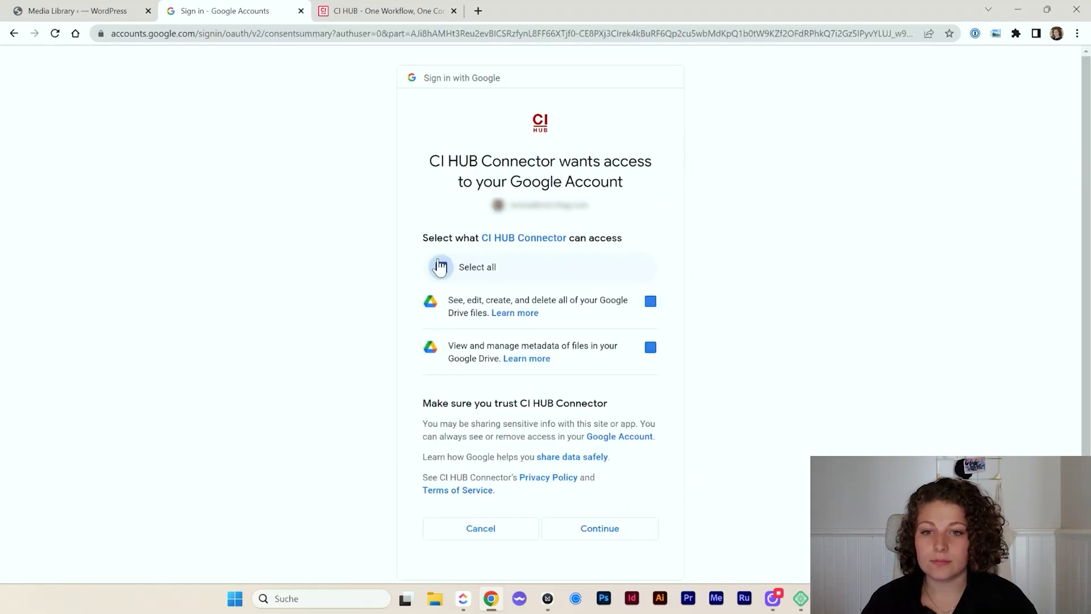
click(600, 529)
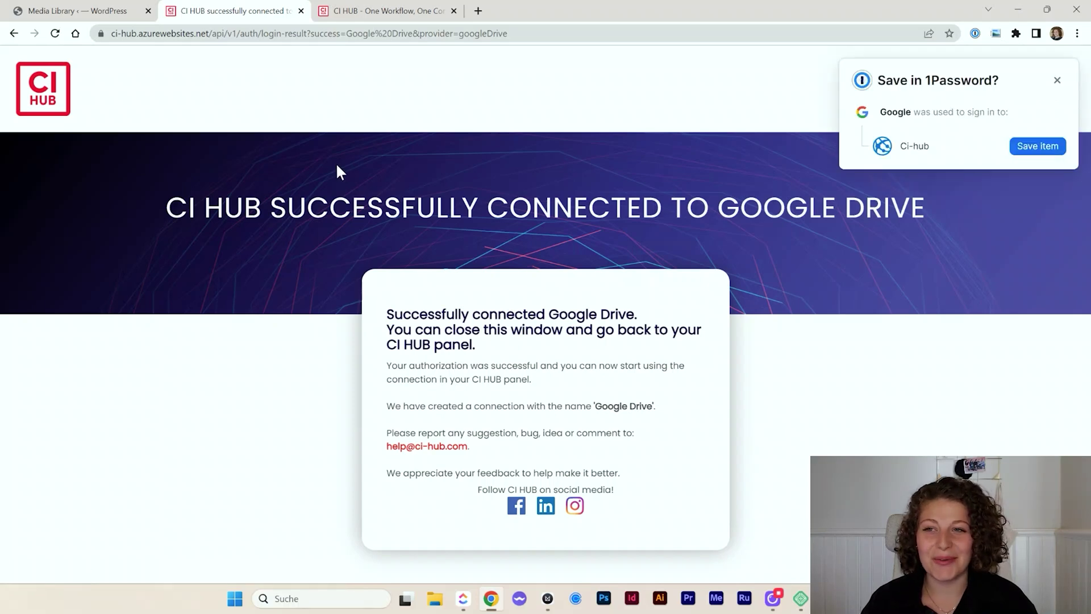
click(301, 10)
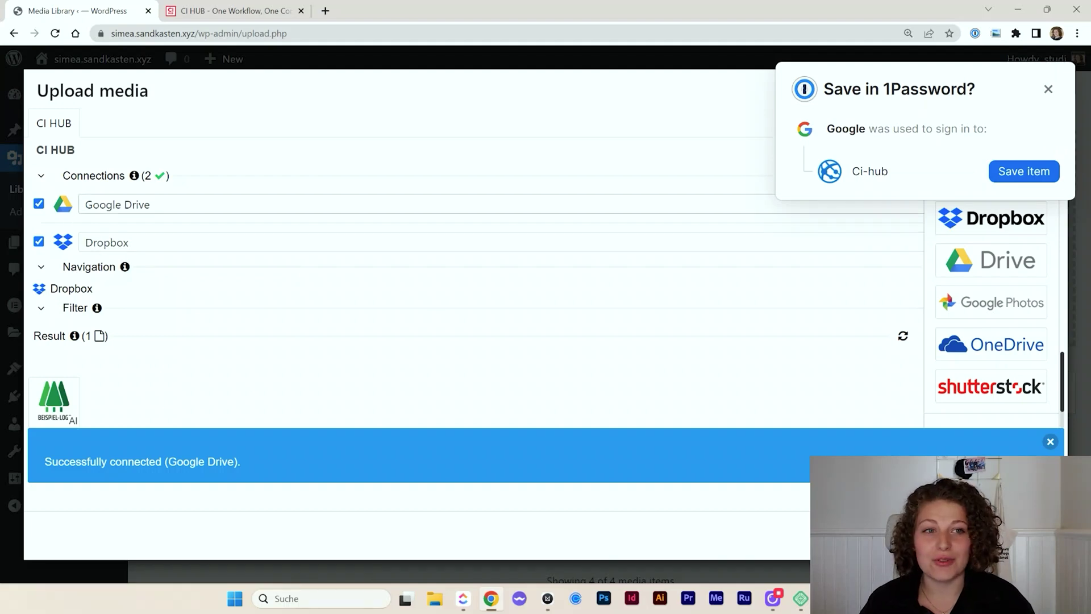
Close the service list and rearrange Navigation and Filter sections to reach the source selector
click(1048, 89)
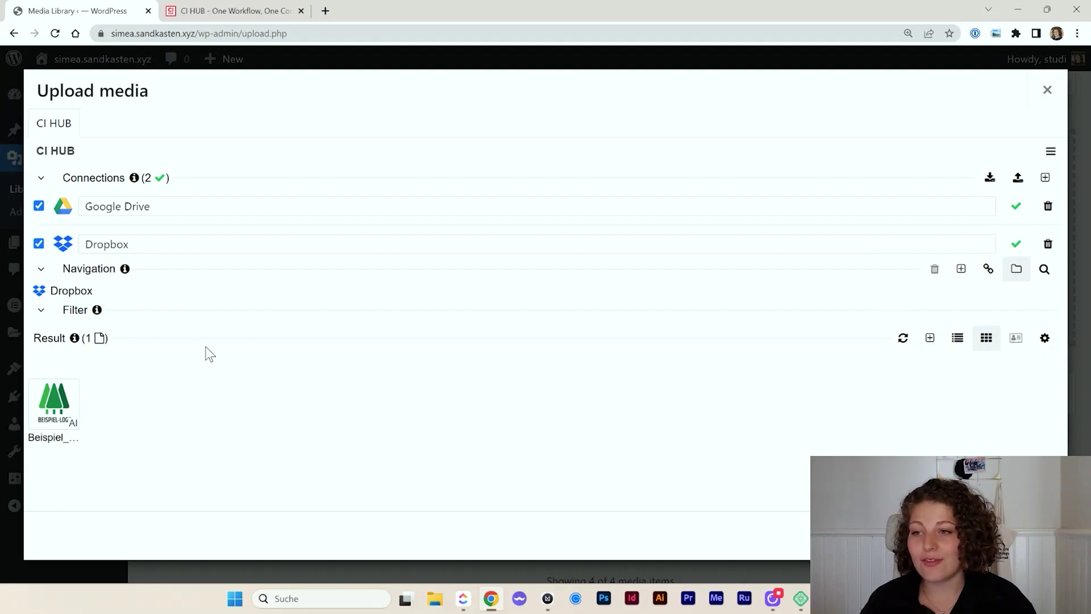
click(41, 268)
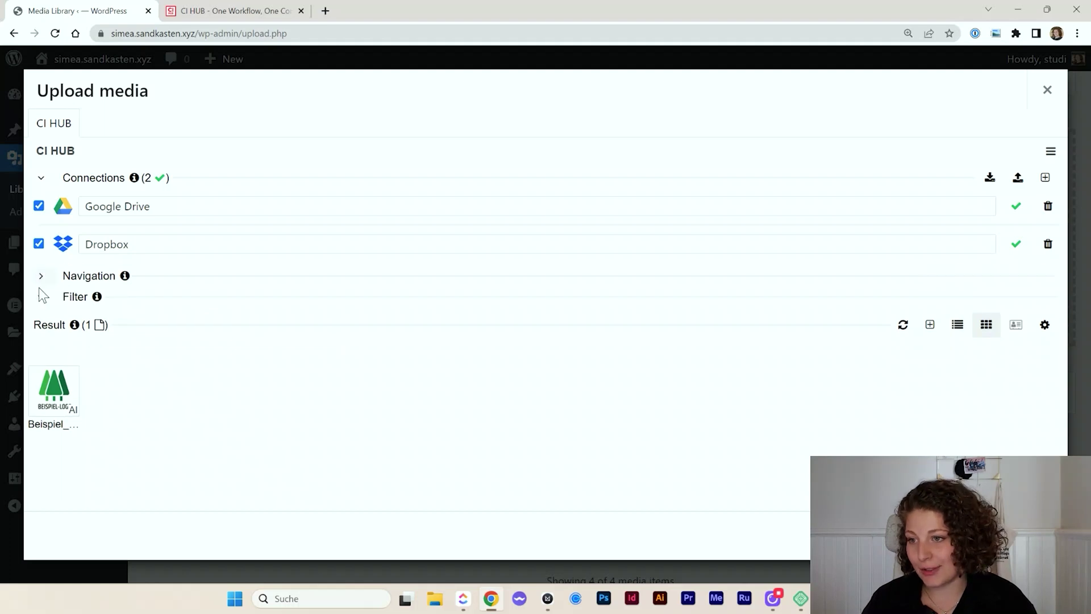
click(40, 293)
click(86, 276)
click(82, 292)
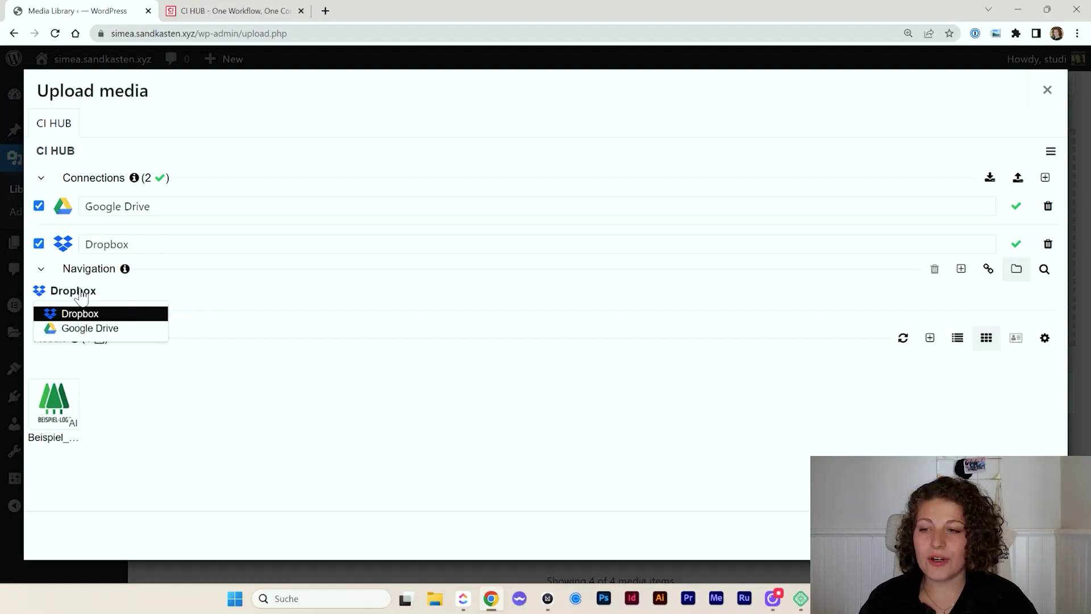
Browse Google Drive's Auswahl folder, select corinne.jpg and show its file details
click(89, 330)
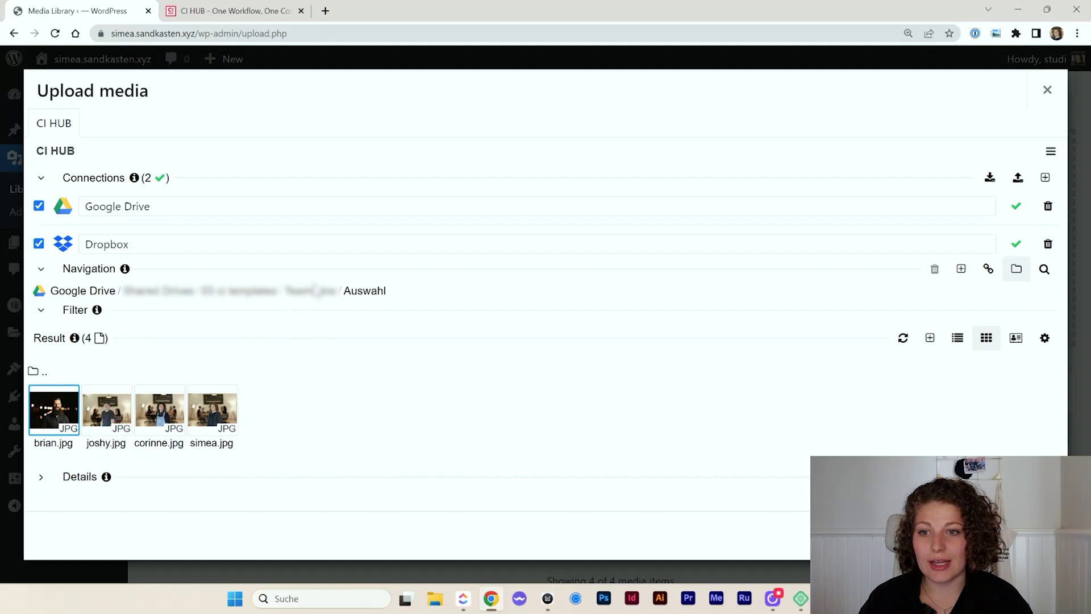
mouse_move(177, 304)
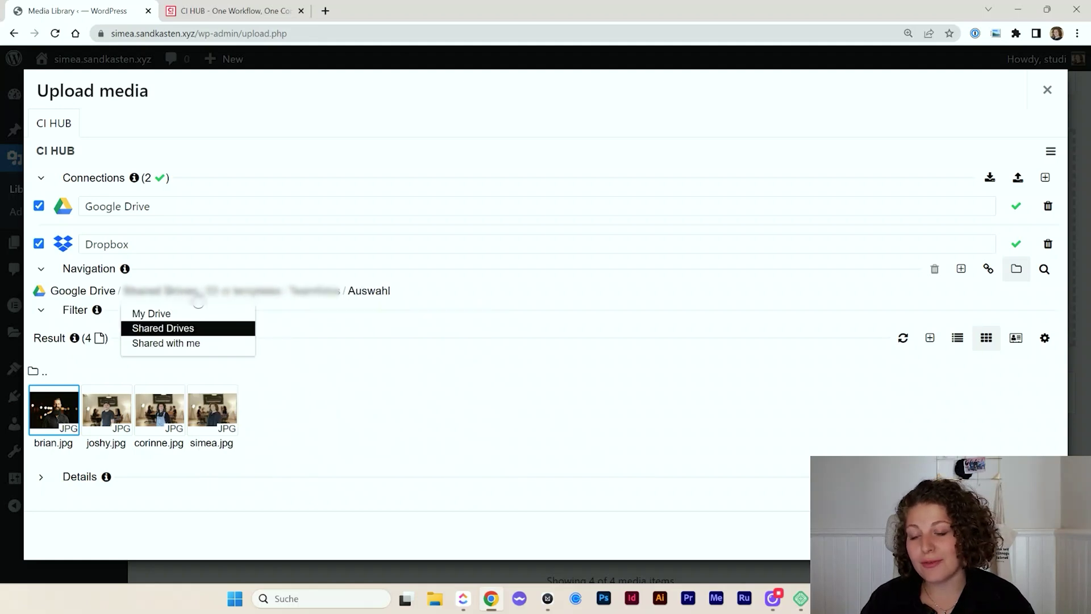
mouse_move(367, 292)
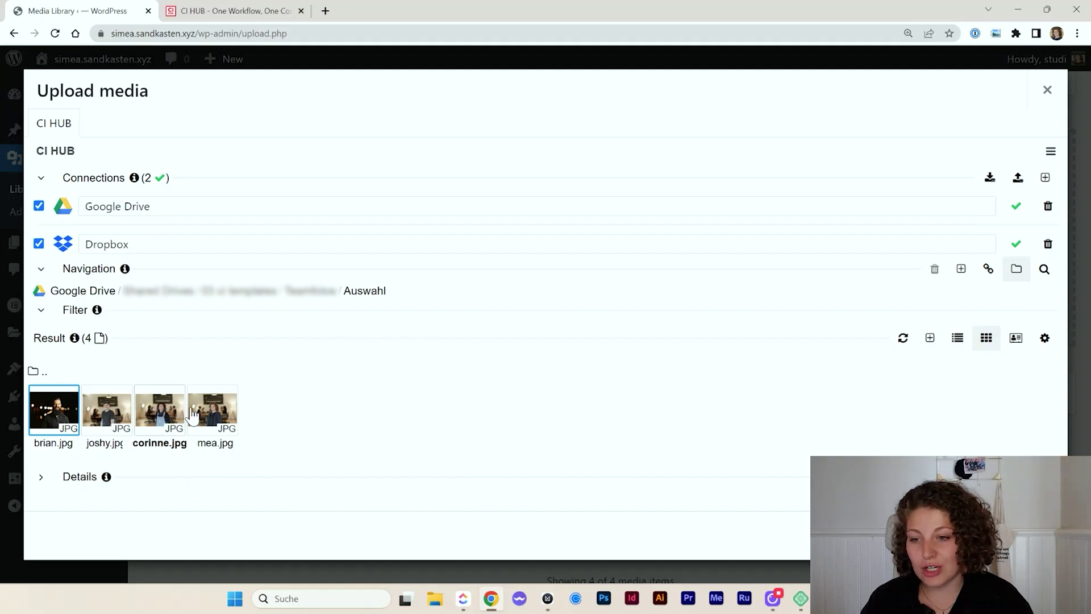
click(197, 415)
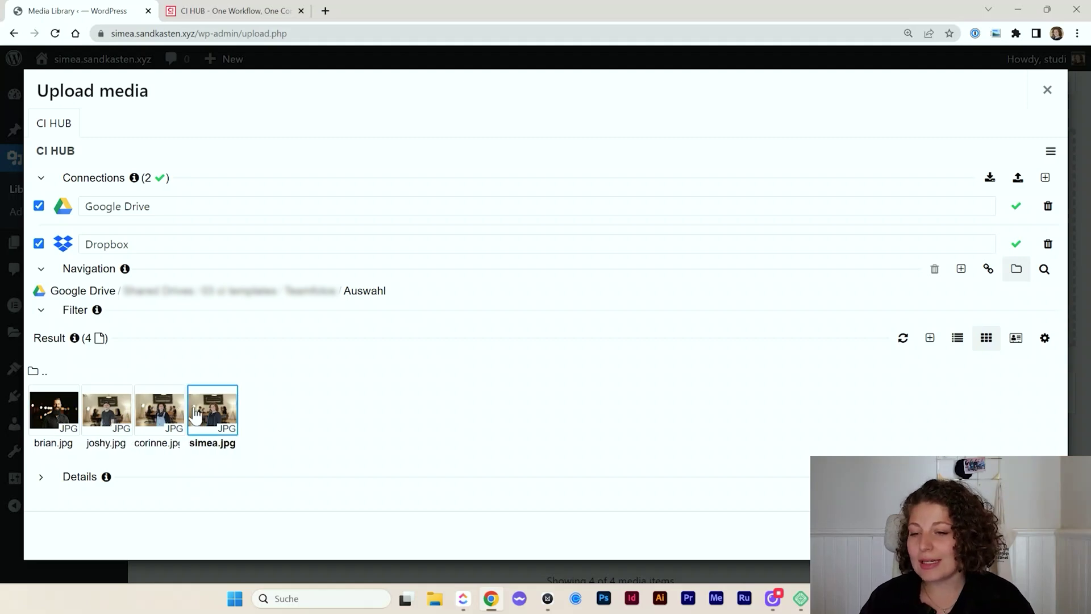
click(164, 424)
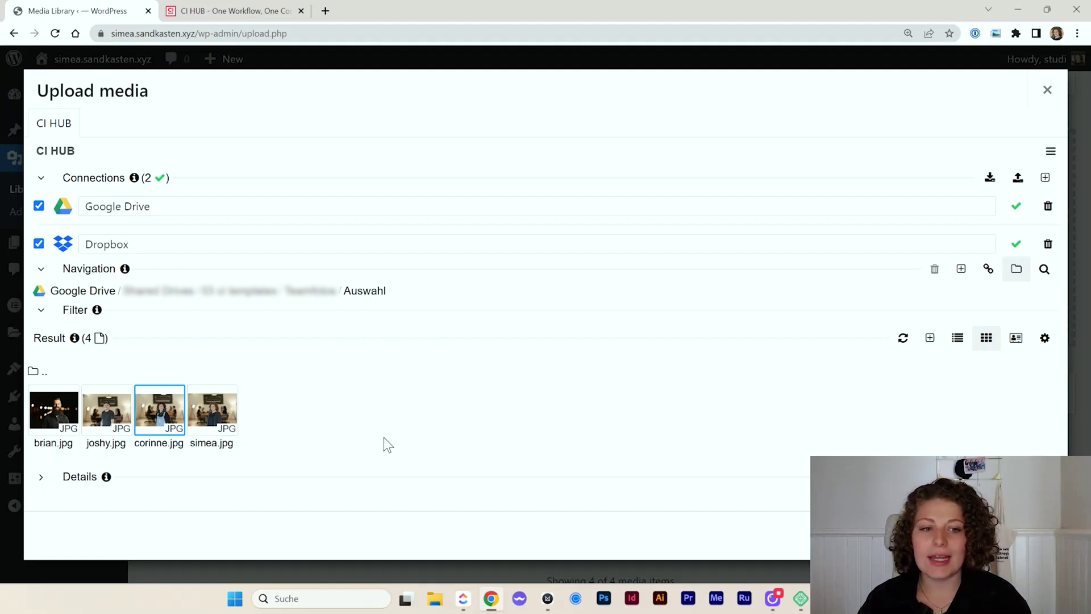
click(41, 478)
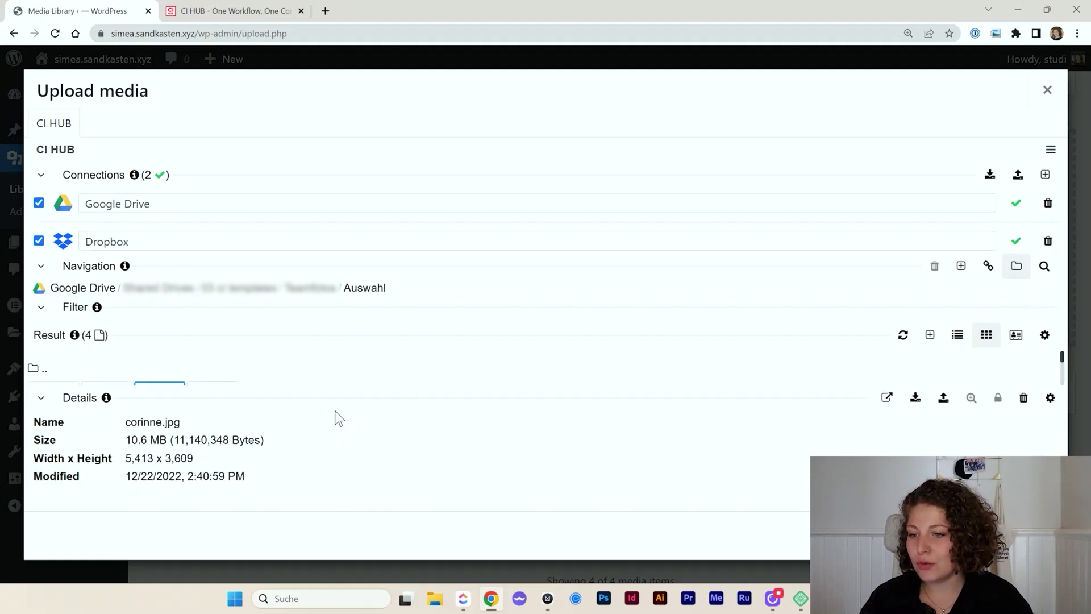
Import corinne.jpg into WordPress with Conversion Original and the Use option
click(915, 399)
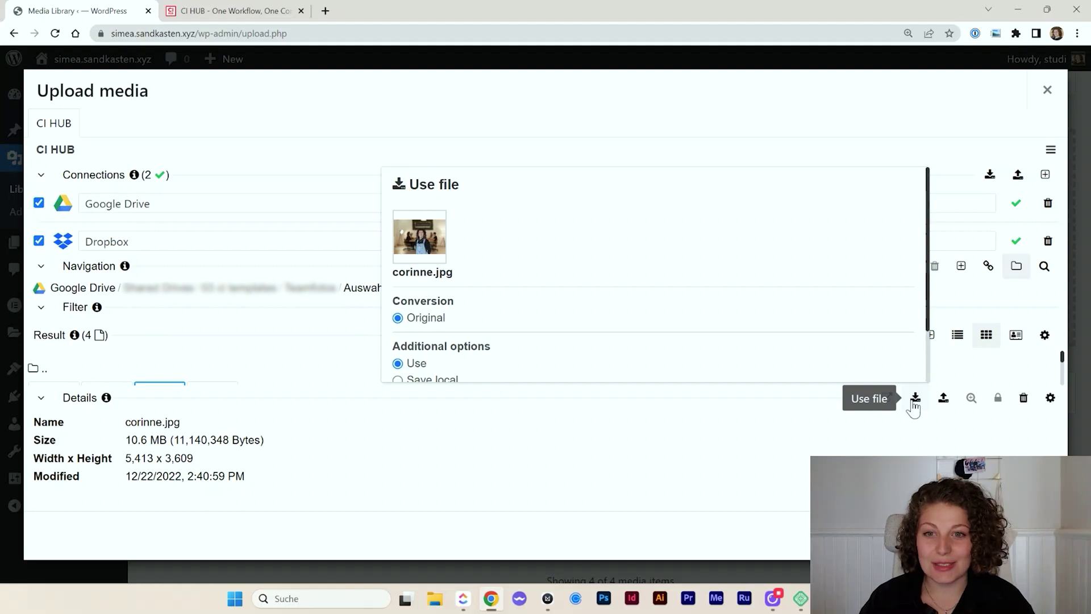
scroll(483, 247, down, 2)
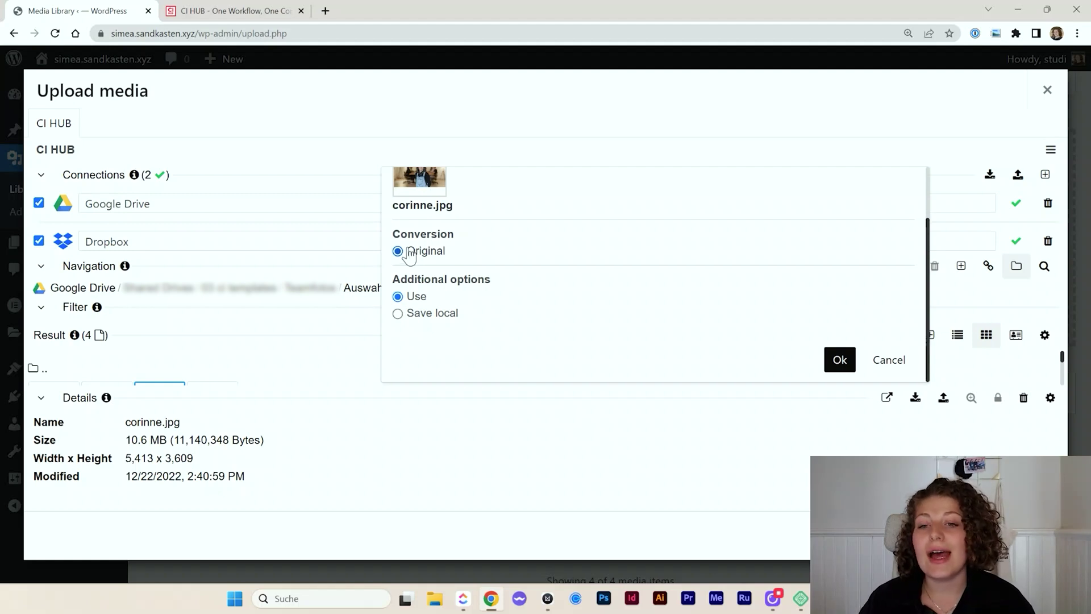
click(415, 319)
click(416, 296)
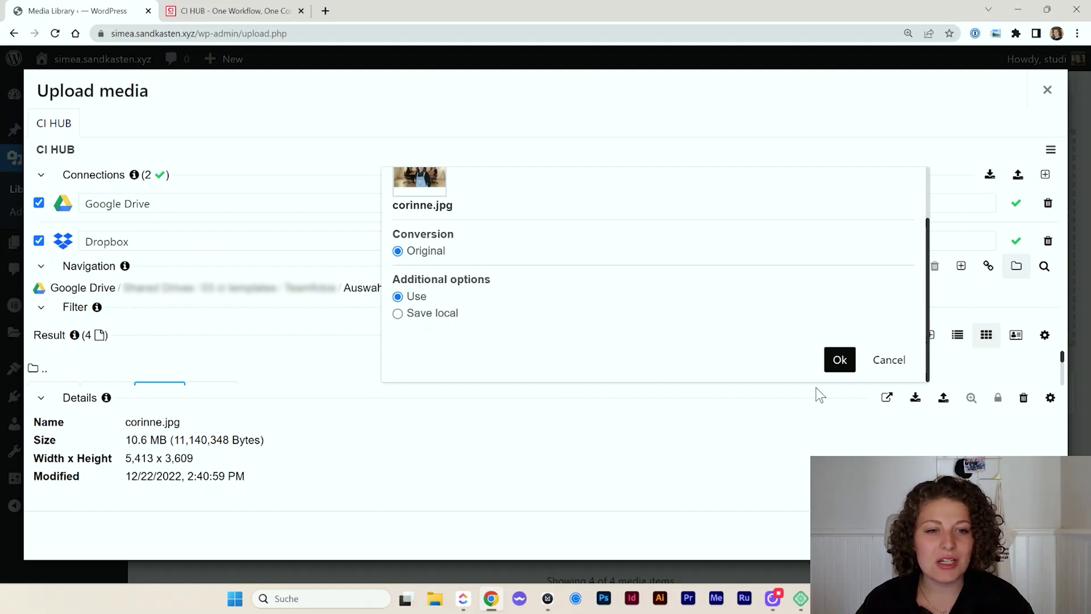
click(837, 360)
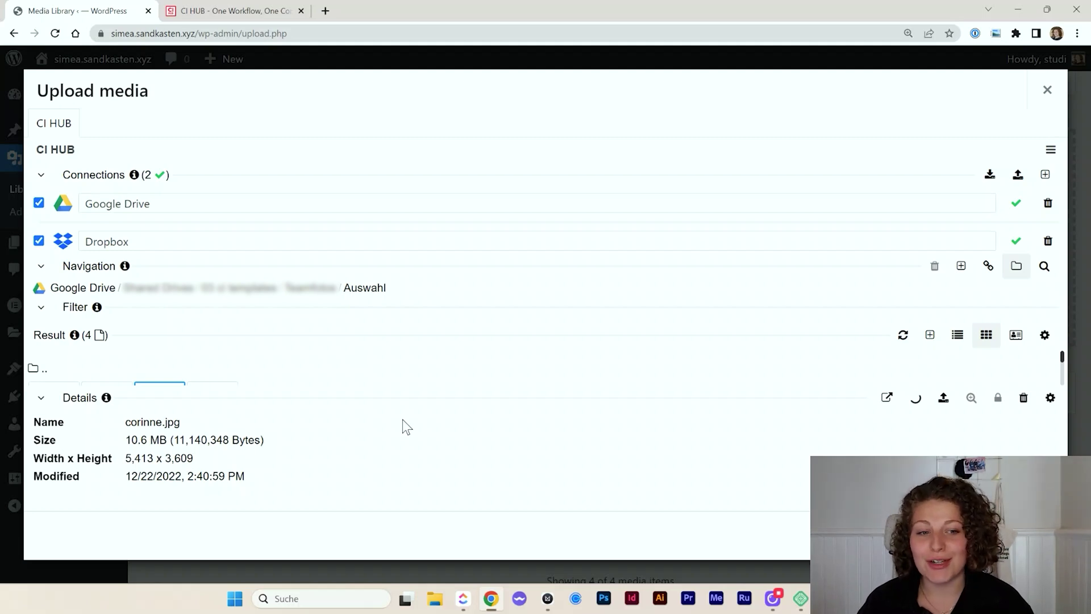
Switch to Dropbox and import Beispiel_Logo.ai converted to a 1024 x 768 px PNG
click(85, 288)
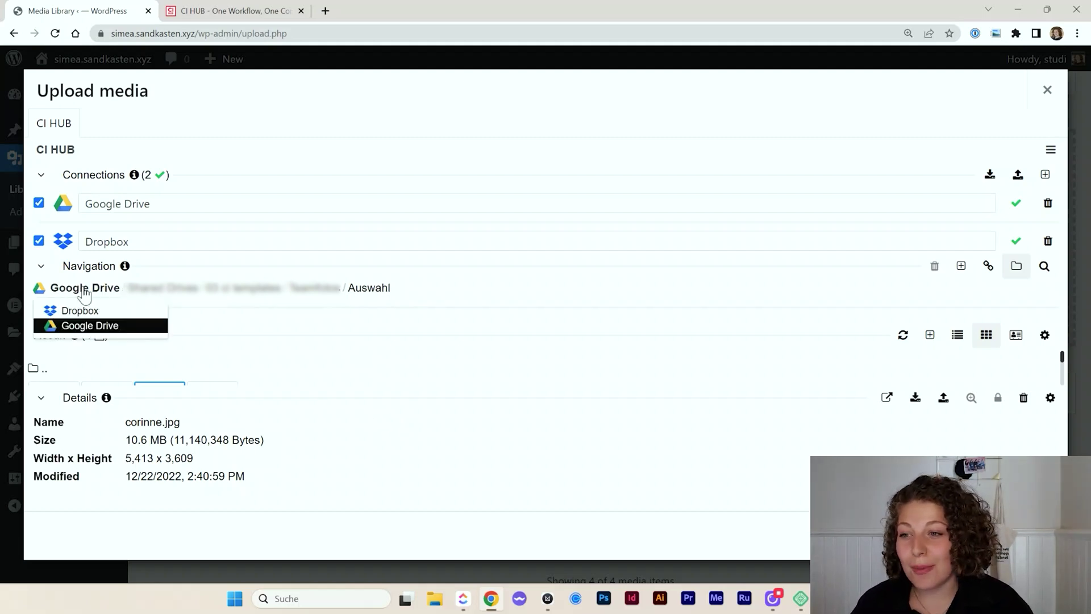
click(80, 310)
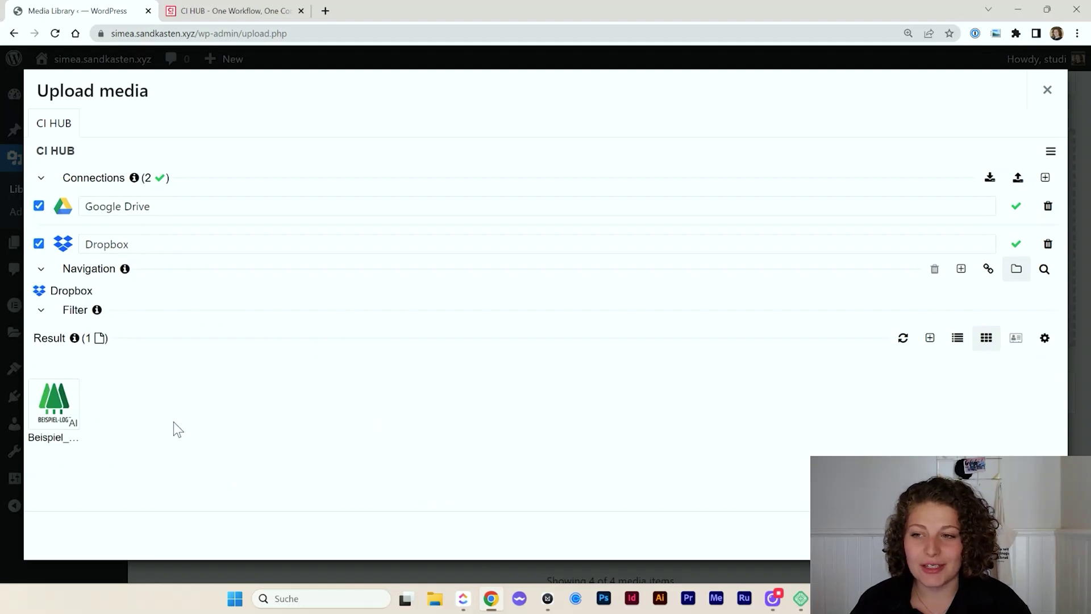
click(71, 406)
scroll(289, 379, down, 1)
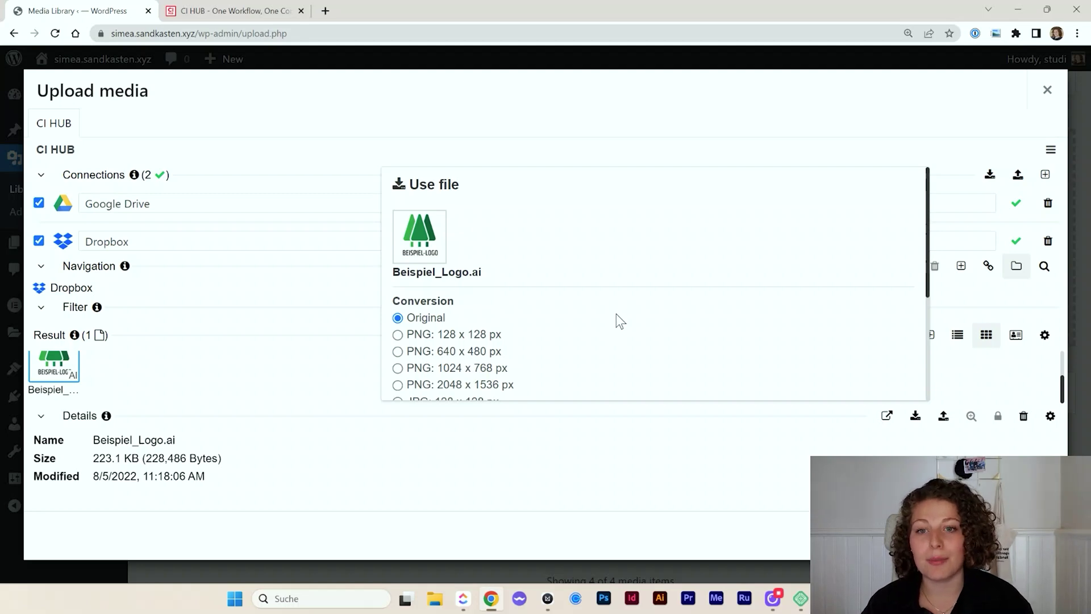
scroll(616, 313, down, 3)
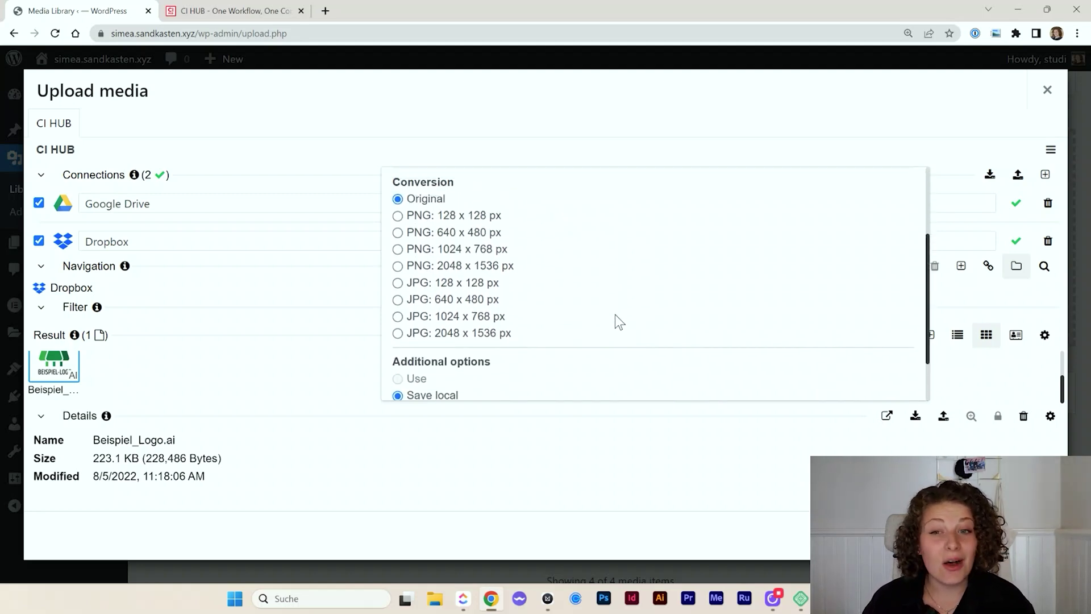
scroll(566, 317, up, 1)
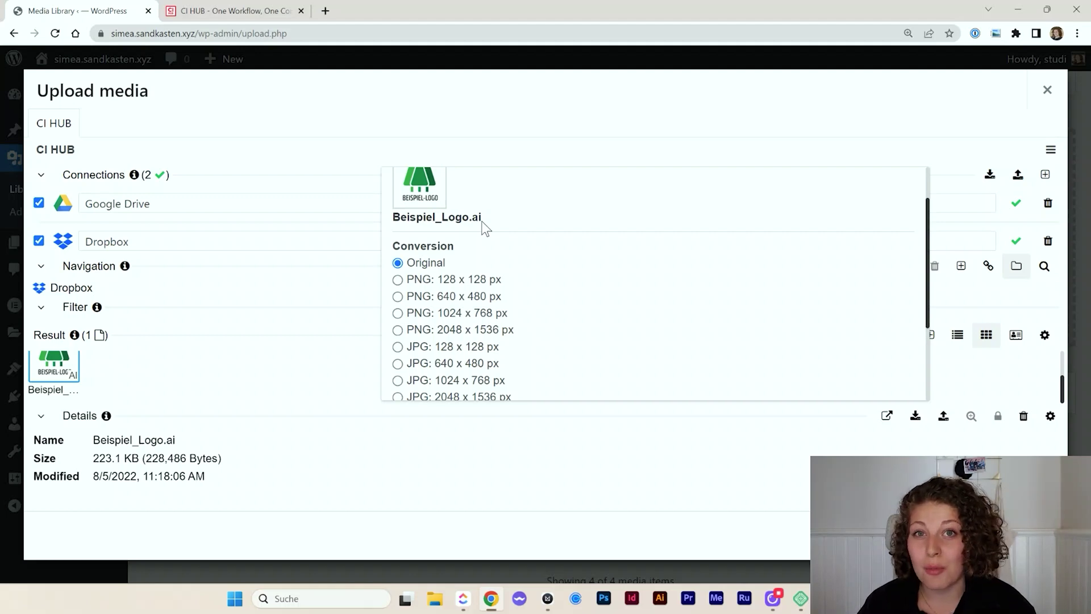
scroll(500, 278, down, 1)
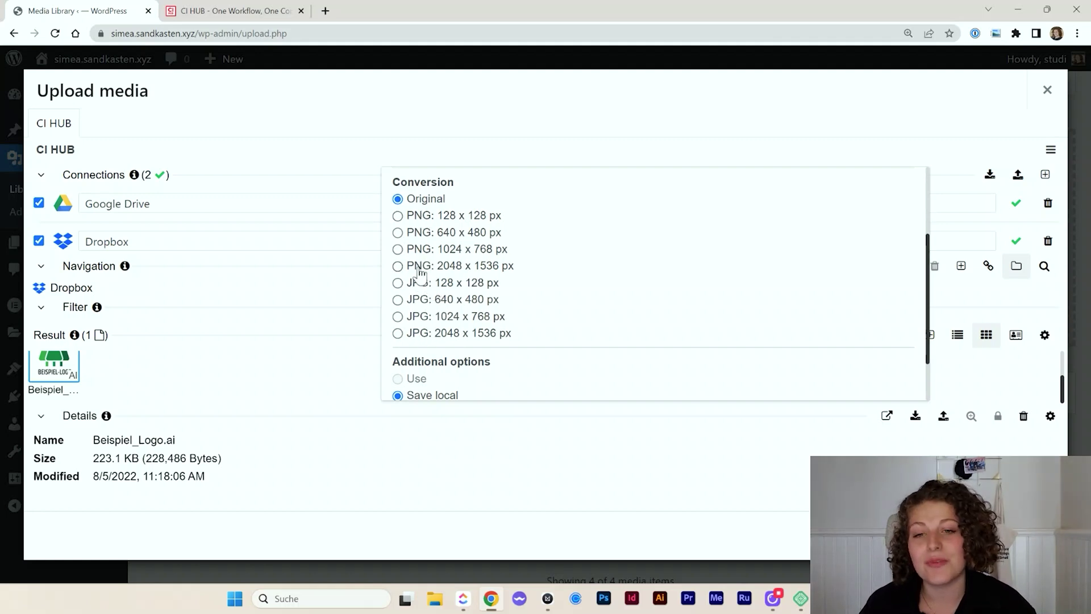
click(398, 249)
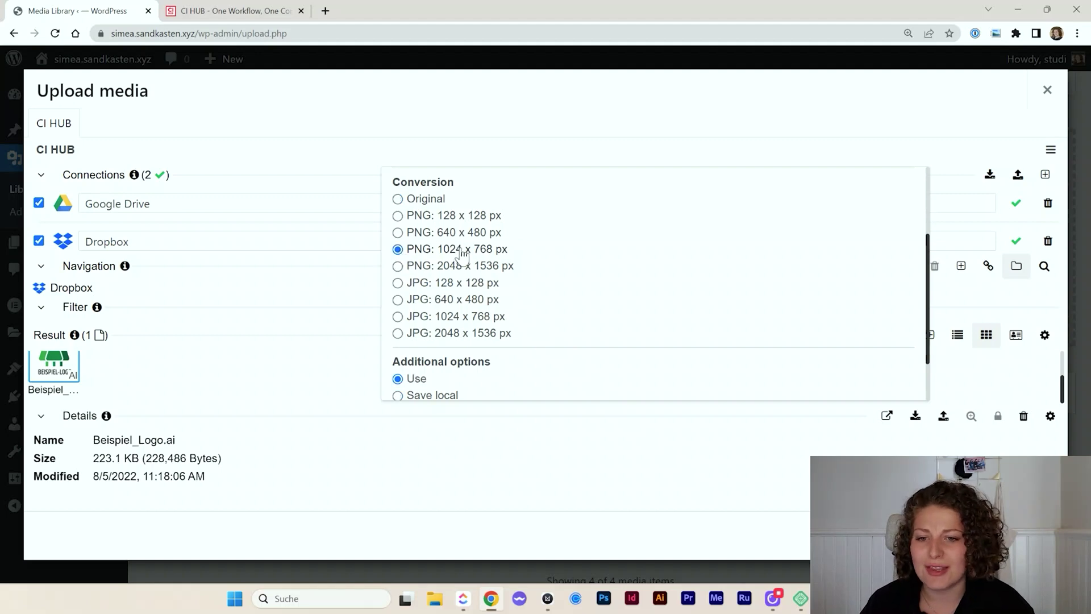
scroll(543, 290, down, 2)
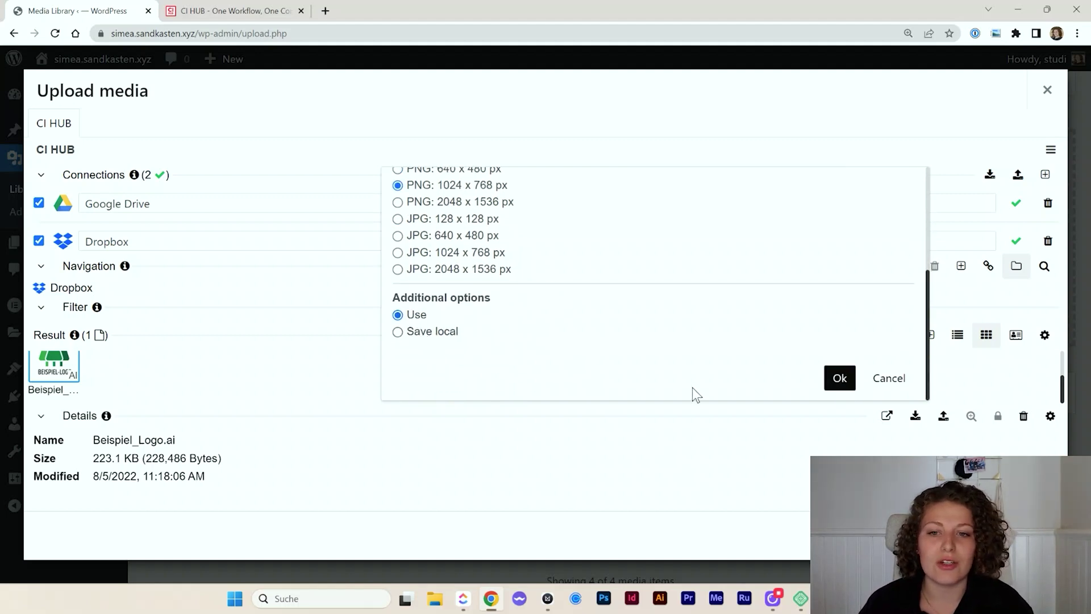
click(840, 378)
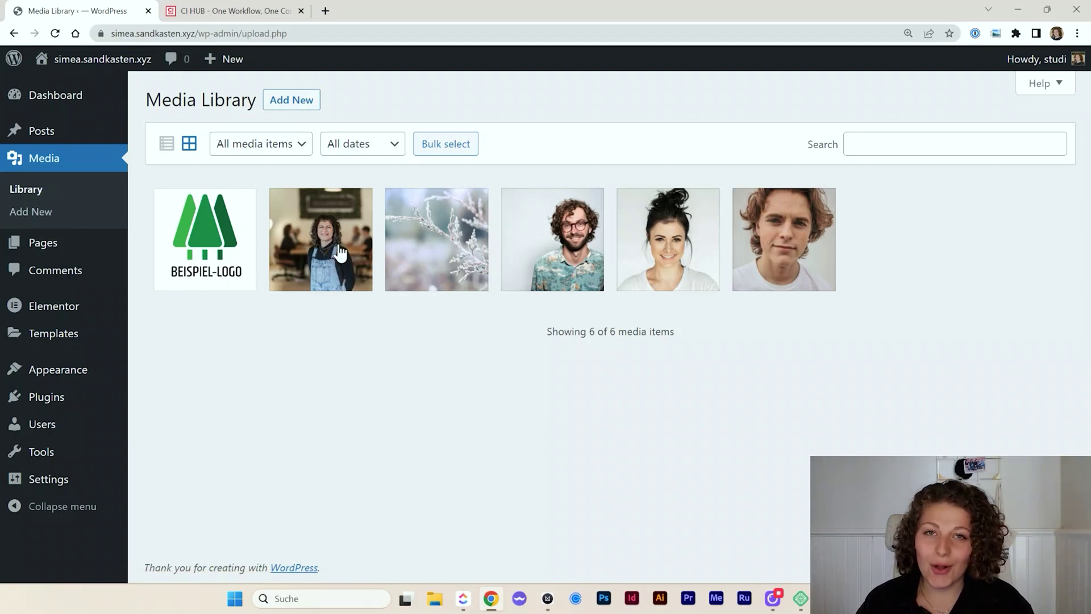
Open My Sample Page for editing from the Pages list
click(74, 252)
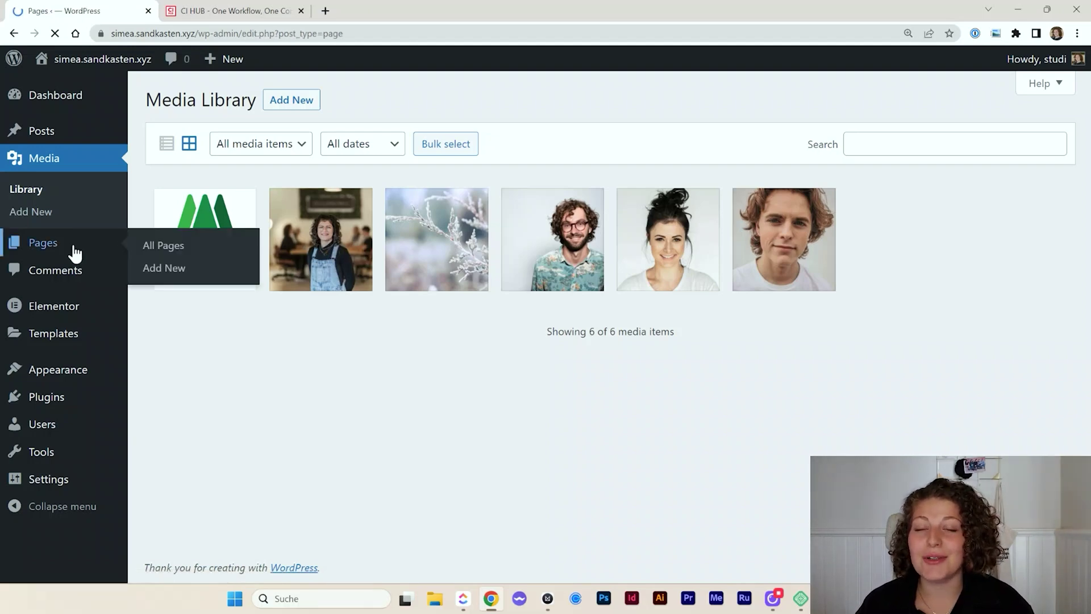
click(191, 238)
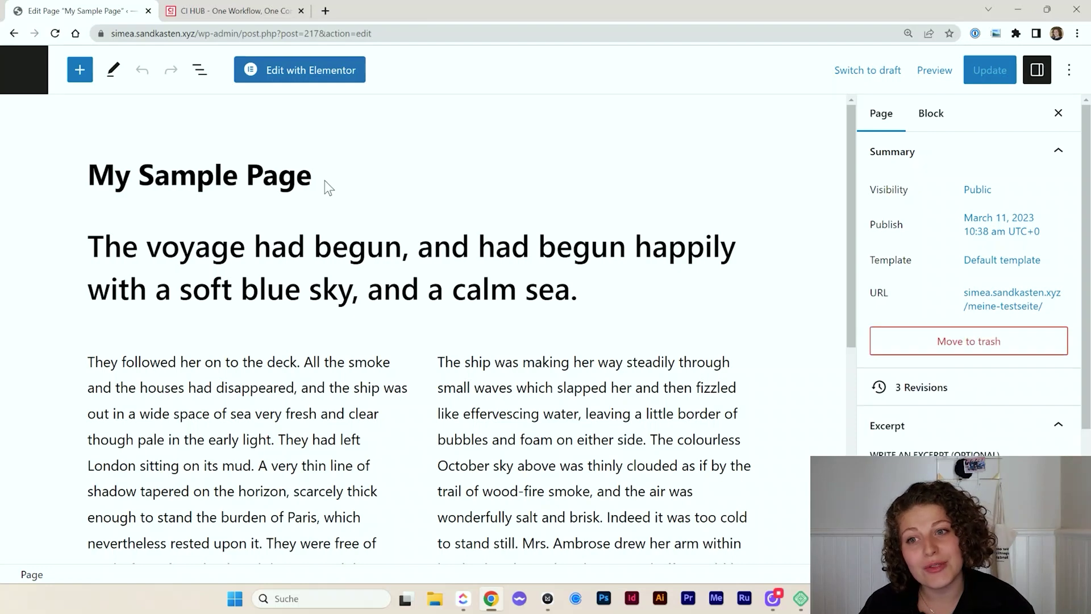
Insert an Image block below the heading with /i and browse its Media Library's CI HUB tab
click(628, 290)
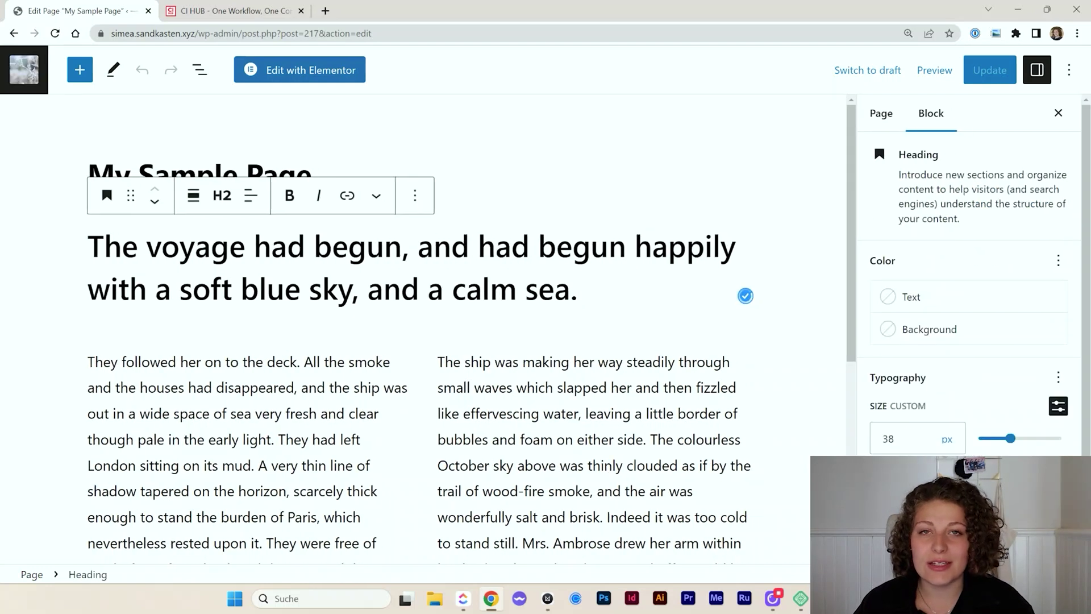
key(Return)
text(/i)
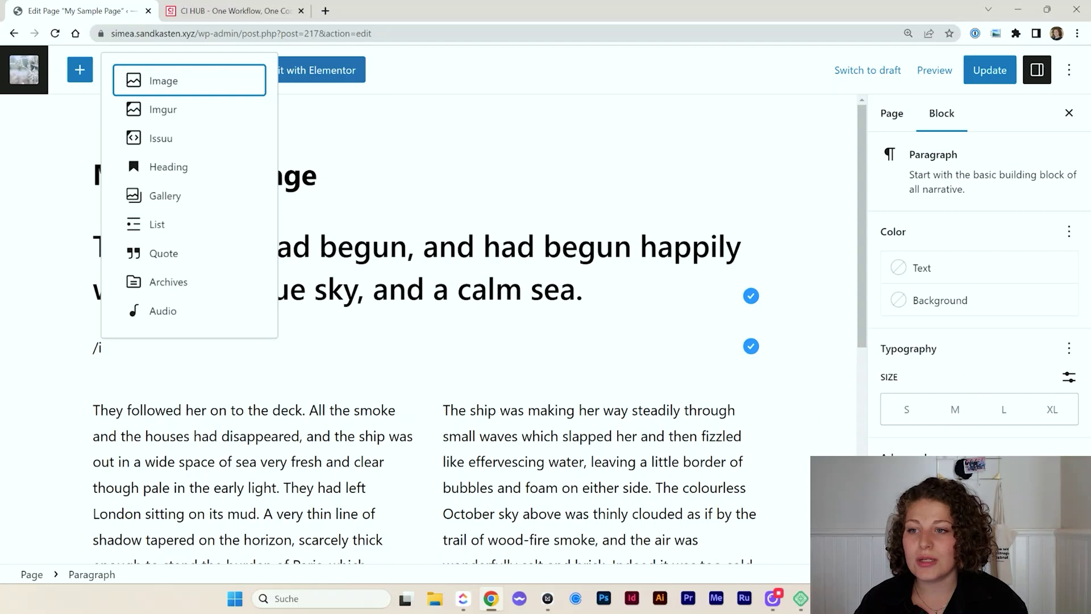
key(Return)
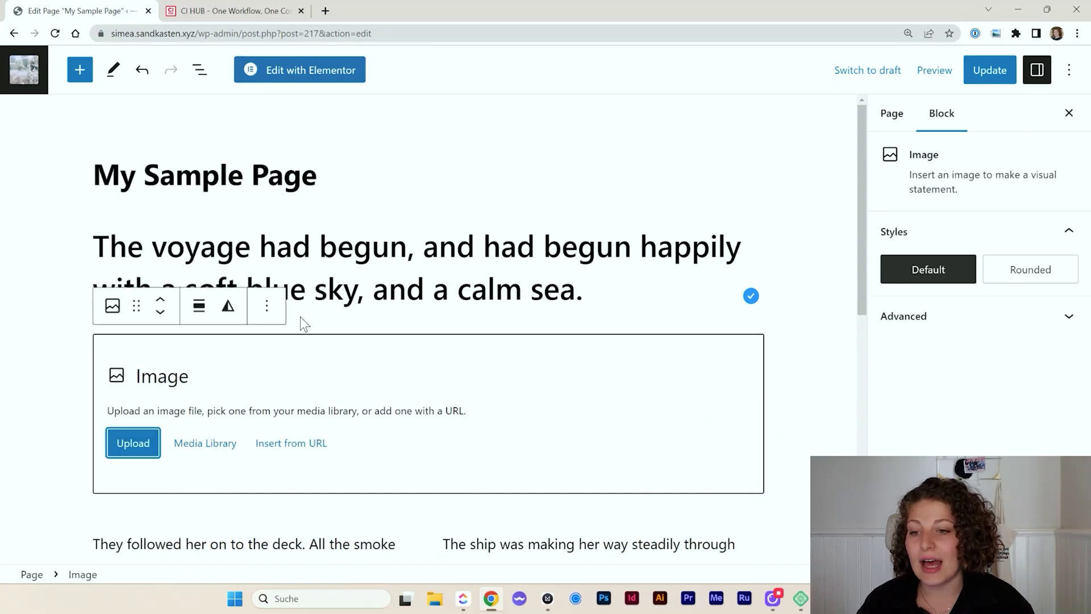
click(199, 444)
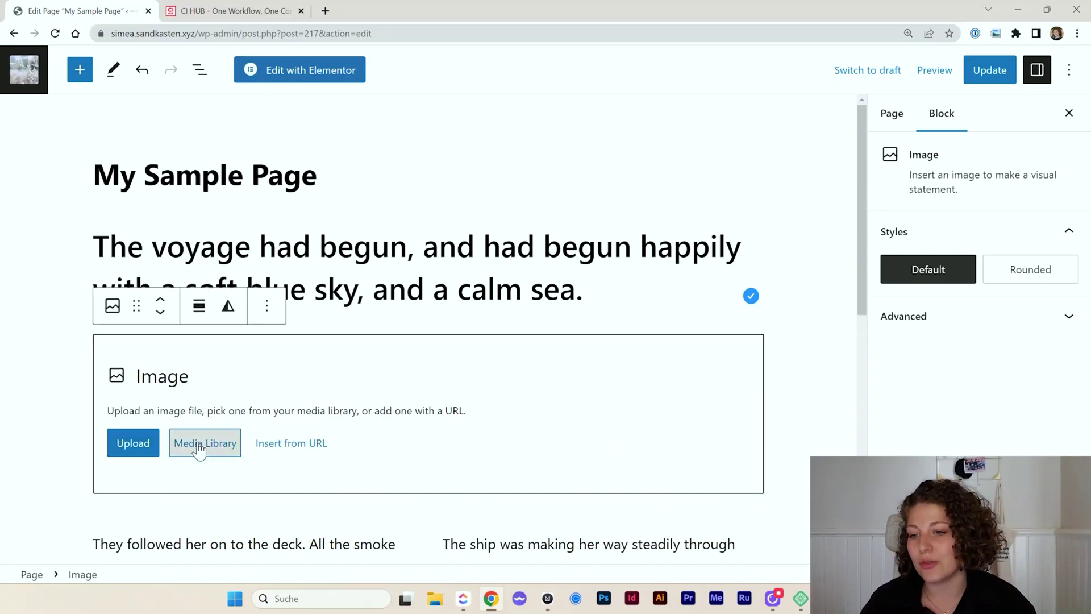
click(217, 135)
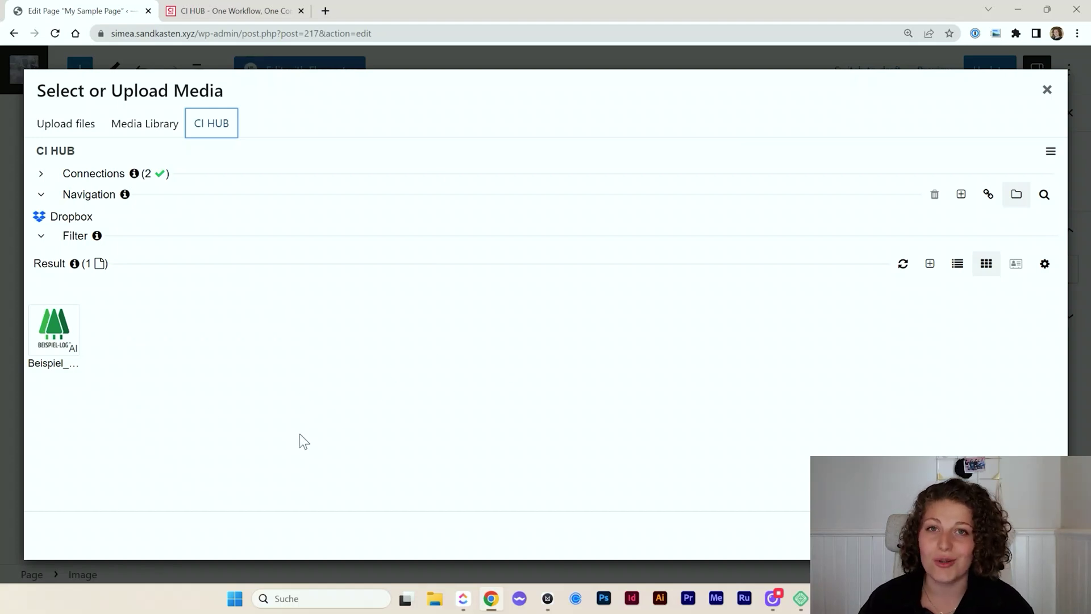
Select Beispiel_Logo.ai in CI HUB and reload the Dropbox file list
click(52, 331)
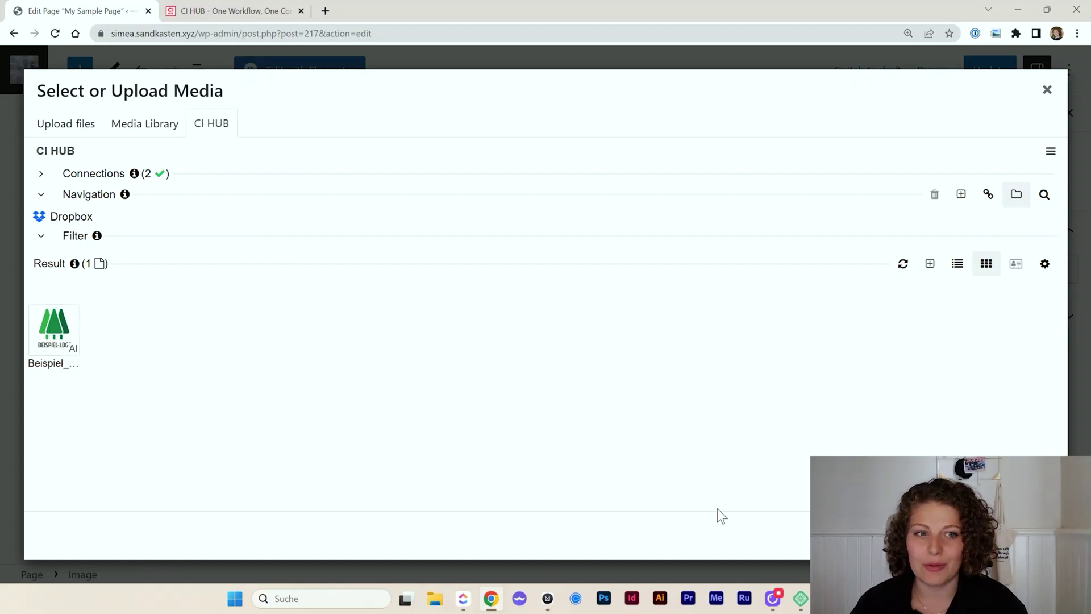
click(904, 264)
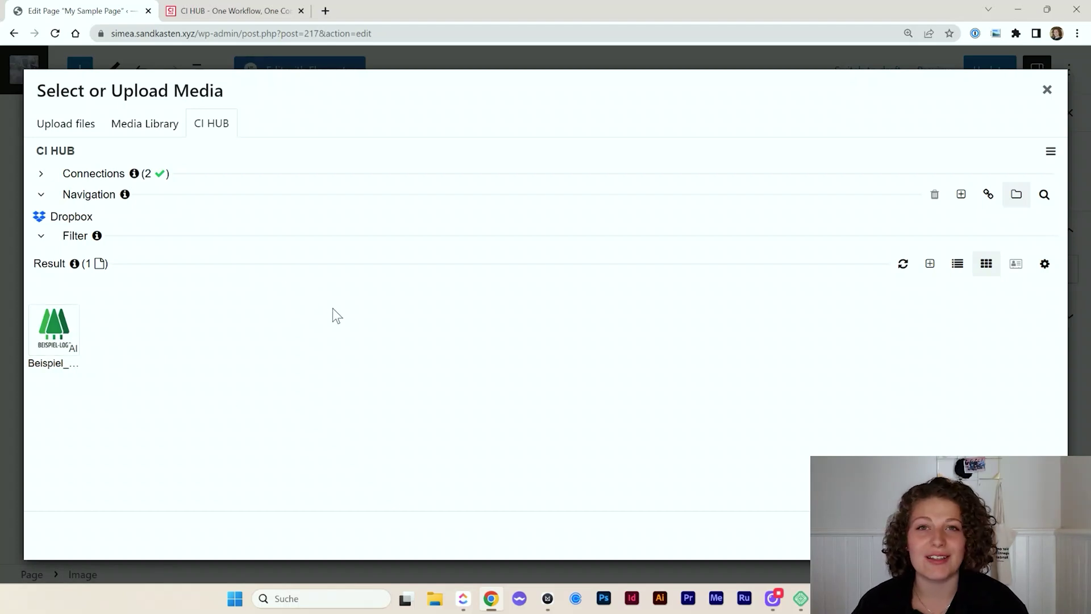
click(1046, 90)
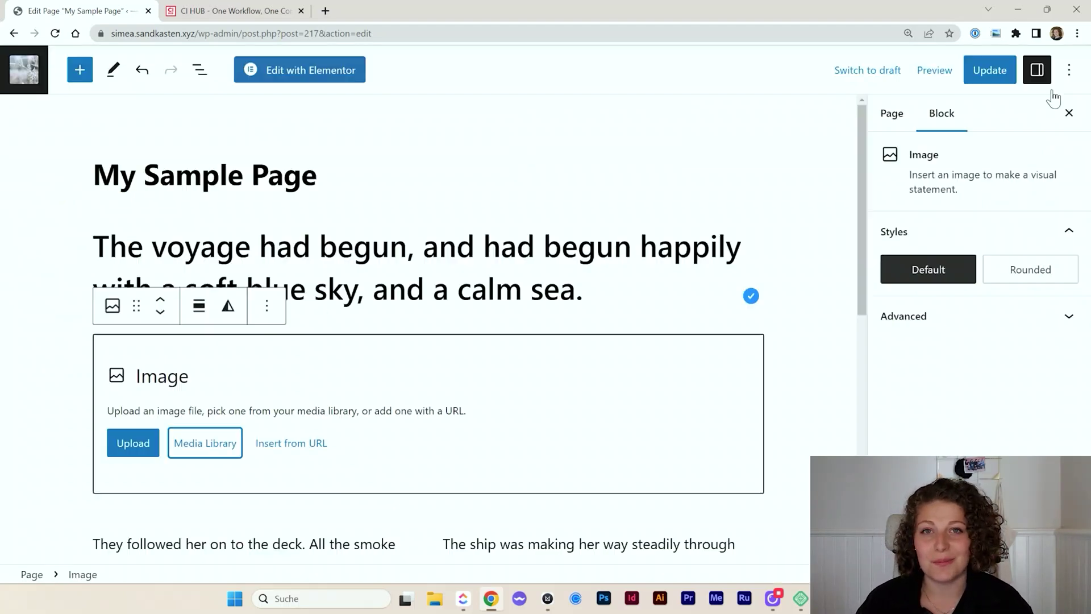